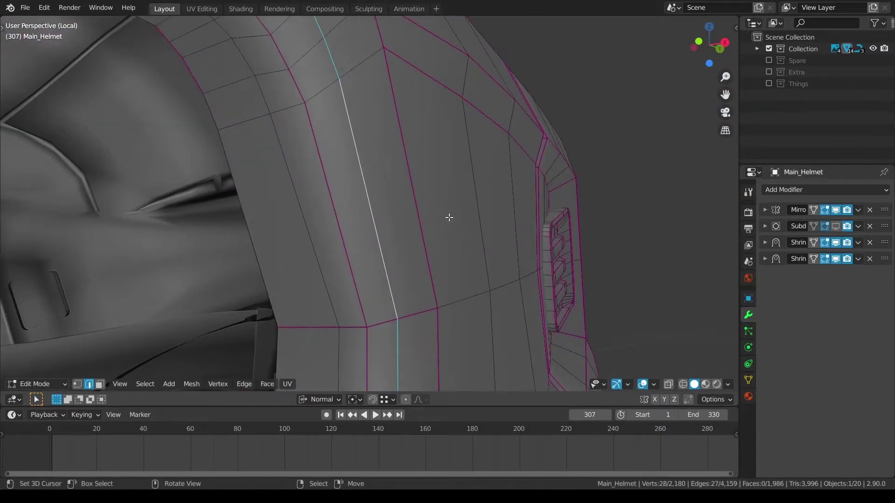
Step: Slide the selected edge loop on the outer side of the visor opening's creased rim closer to the crease, factor about 0.3
{"action": "key", "text": "g"}
{"action": "key", "text": "g"}
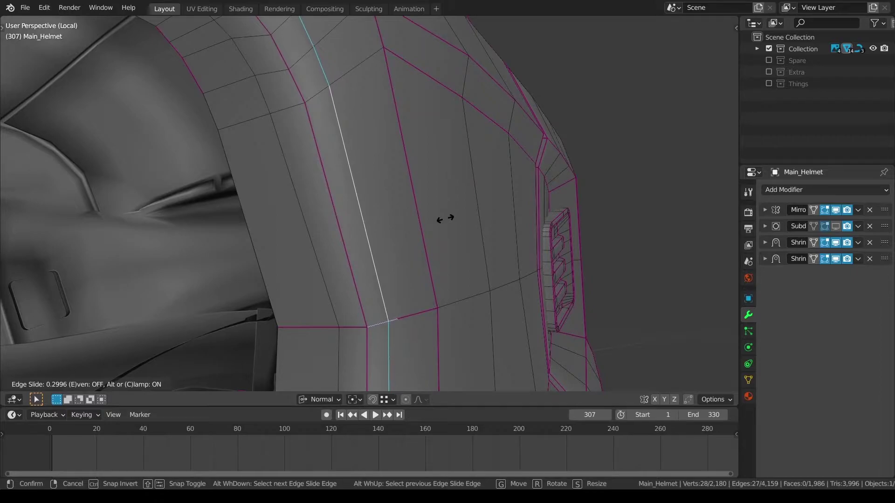
{"action": "left_click", "coordinate": [445, 218]}
Step: Slide the edge loop on the inner side of the visor rim's crease closer to the crease, factor about -0.35
{"action": "middle_click_drag", "start_coordinate": [382, 227], "coordinate": [459, 229]}
{"action": "key", "text": "alt+a"}
{"action": "left_click", "coordinate": [310, 230], "text": "alt"}
{"action": "middle_click_drag", "start_coordinate": [322, 230], "coordinate": [388, 230]}
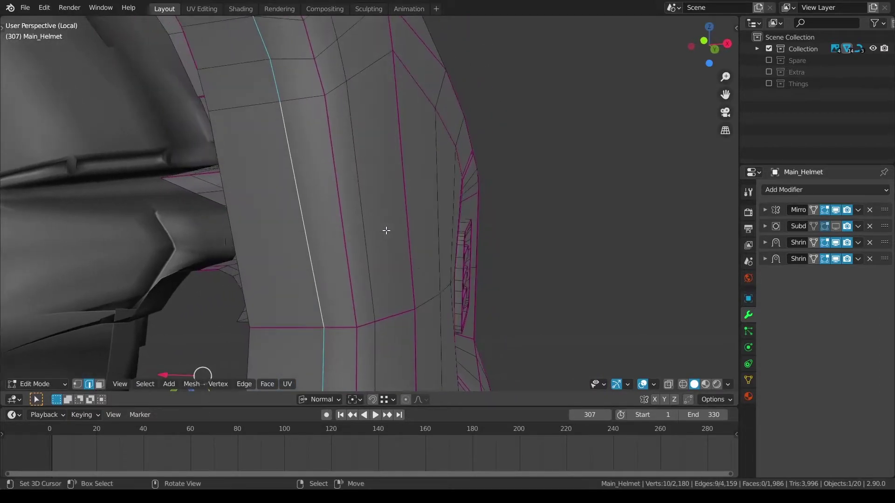
{"action": "key", "text": "g"}
{"action": "key", "text": "g"}
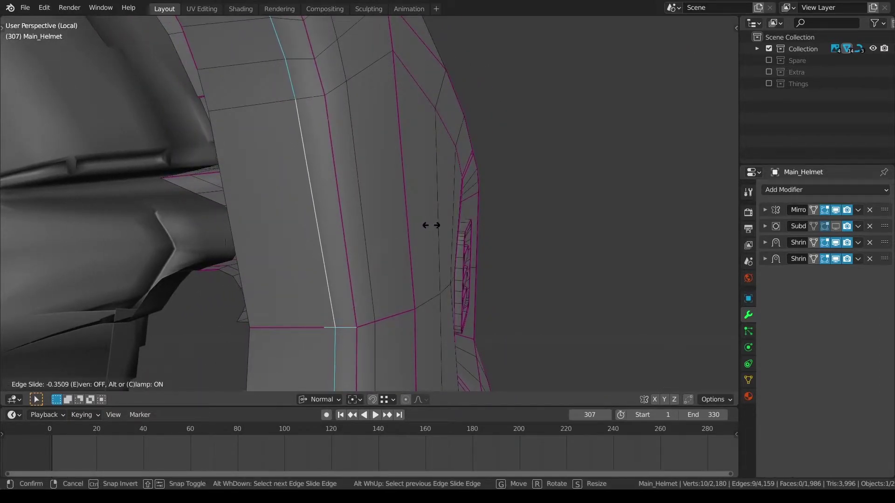
{"action": "left_click", "coordinate": [431, 226]}
{"action": "key", "text": "a"}
{"action": "key", "text": "a"}
{"action": "key", "text": "ctrl+r"}
{"action": "scroll", "coordinate": [341, 226], "scroll_direction": "up", "scroll_amount": 1}
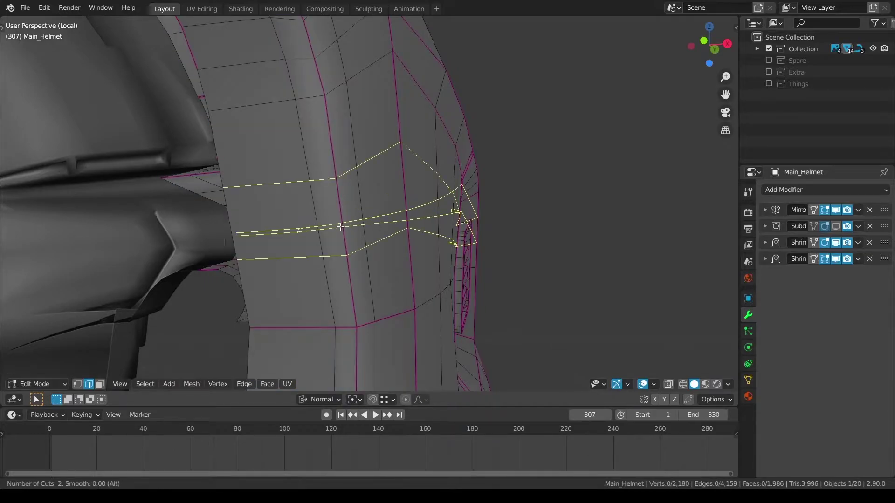
{"action": "key", "text": "Escape"}
Step: Hide the faces flanking the narrow rim strip beside the visor opening and add two loop cuts across the strip
{"action": "left_click", "coordinate": [275, 223]}
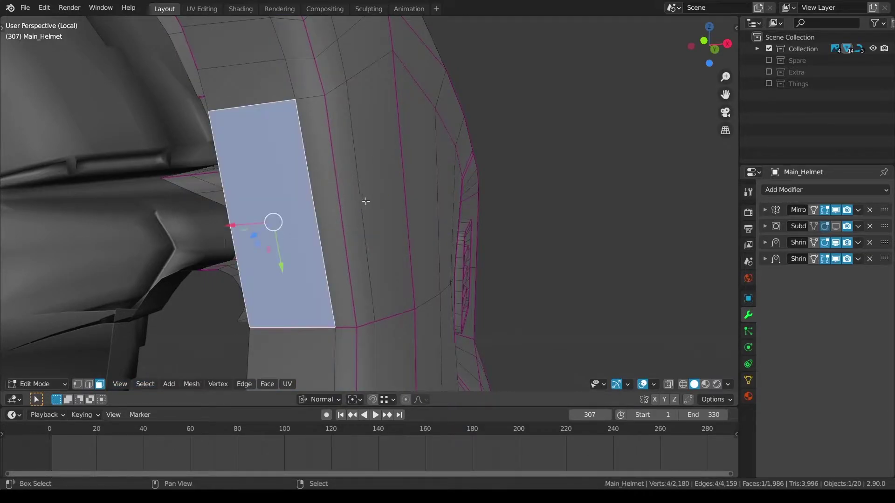
{"action": "left_click", "coordinate": [365, 200], "text": "shift"}
{"action": "key", "text": "h"}
{"action": "key", "text": "ctrl+r"}
{"action": "left_click", "coordinate": [328, 216]}
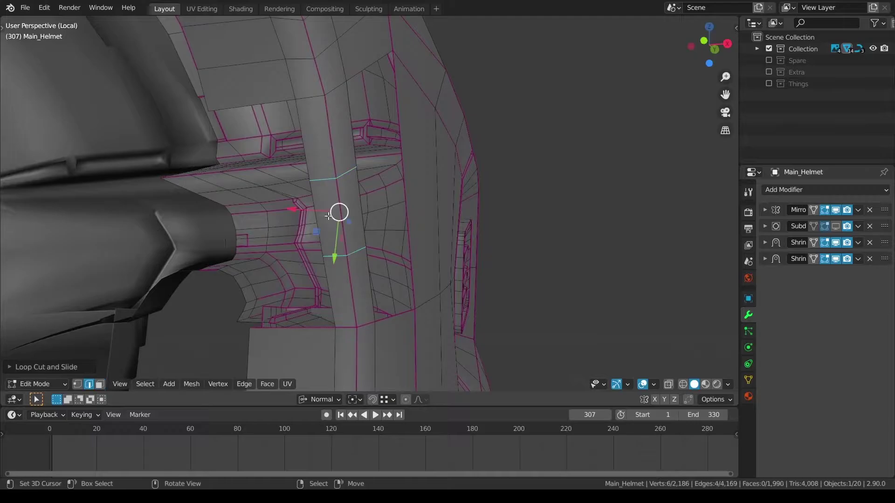
{"action": "left_click", "coordinate": [338, 256]}
Step: Inset the two strip faces between the new cuts by about 0.006 m and shrink them inward into a shallow recess
{"action": "left_click", "coordinate": [344, 241]}
{"action": "left_click", "coordinate": [342, 211], "text": "shift"}
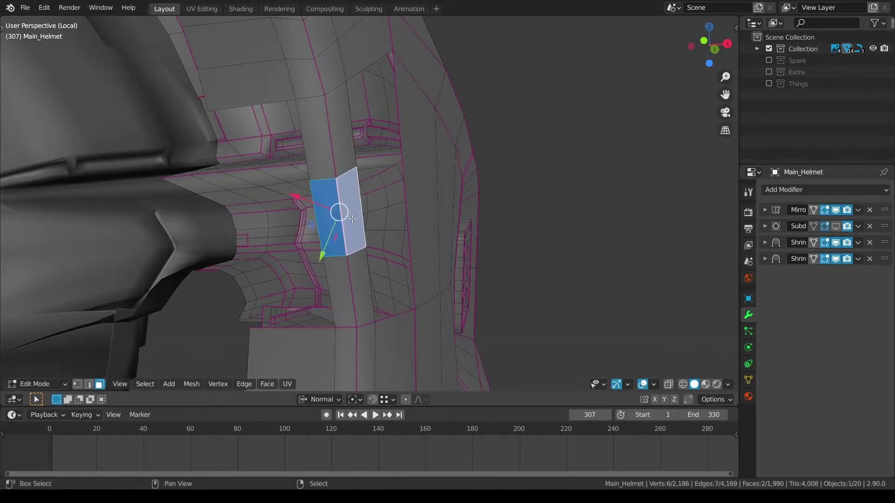
{"action": "key", "text": "i"}
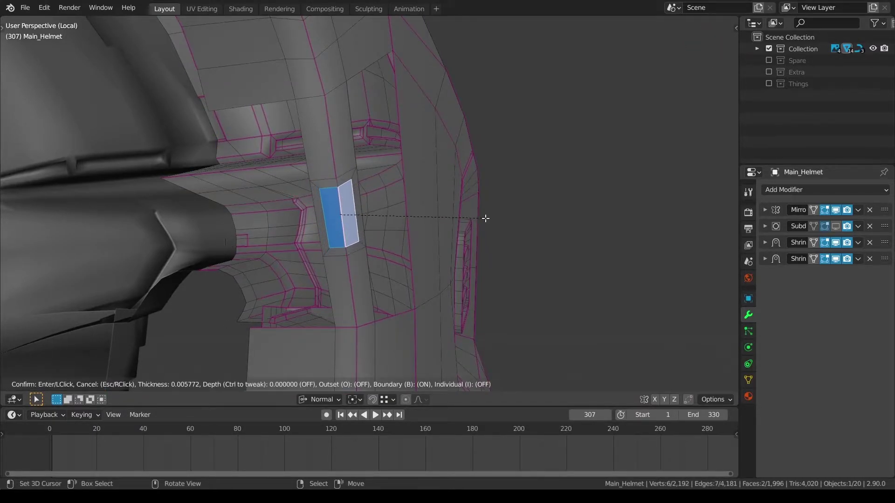
{"action": "left_click", "coordinate": [487, 219]}
{"action": "middle_click_drag", "start_coordinate": [484, 228], "coordinate": [436, 266]}
{"action": "key", "text": "alt+s"}
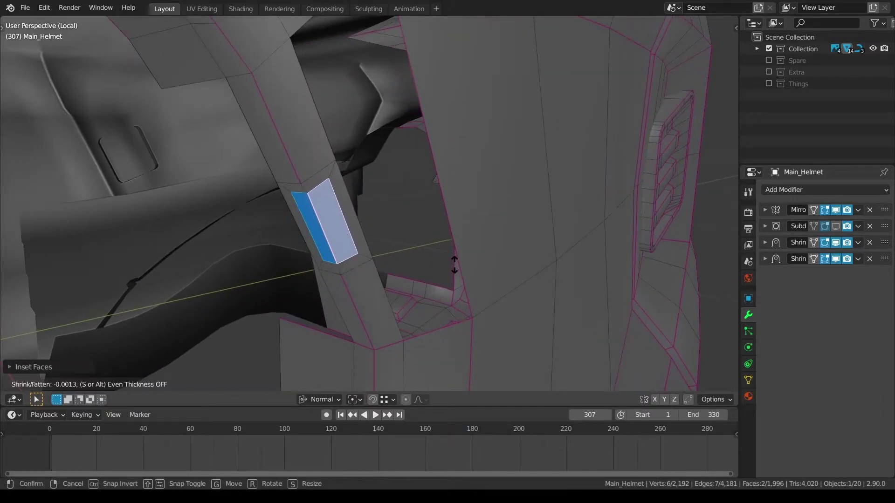
{"action": "left_click", "coordinate": [455, 269]}
Step: Reveal all hidden faces of the helmet mesh and clear the selection
{"action": "key", "text": "a"}
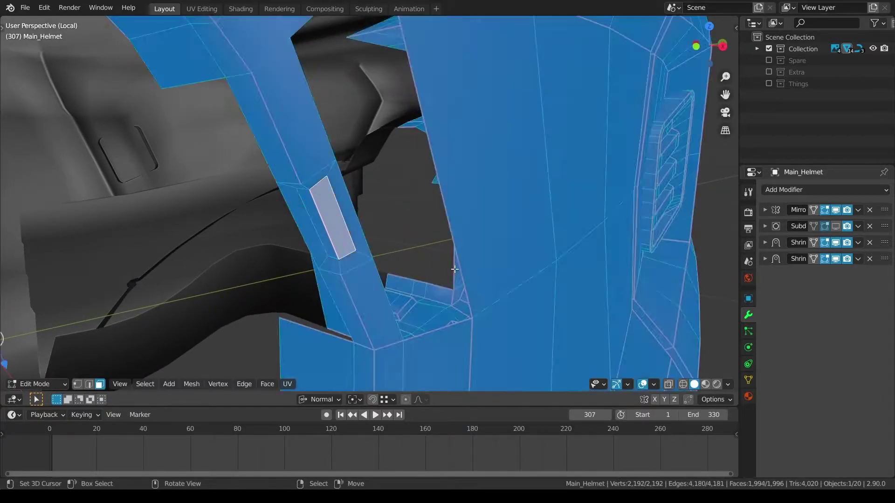
{"action": "key", "text": "a"}
{"action": "key", "text": "alt+h"}
{"action": "key", "text": "a"}
{"action": "key", "text": "a"}
Step: In front view, knife a straight horizontal cut from the recess's upper inner corner to the visor opening's edge
{"action": "middle_click_drag", "start_coordinate": [454, 269], "coordinate": [492, 249]}
{"action": "key", "text": "KP_1"}
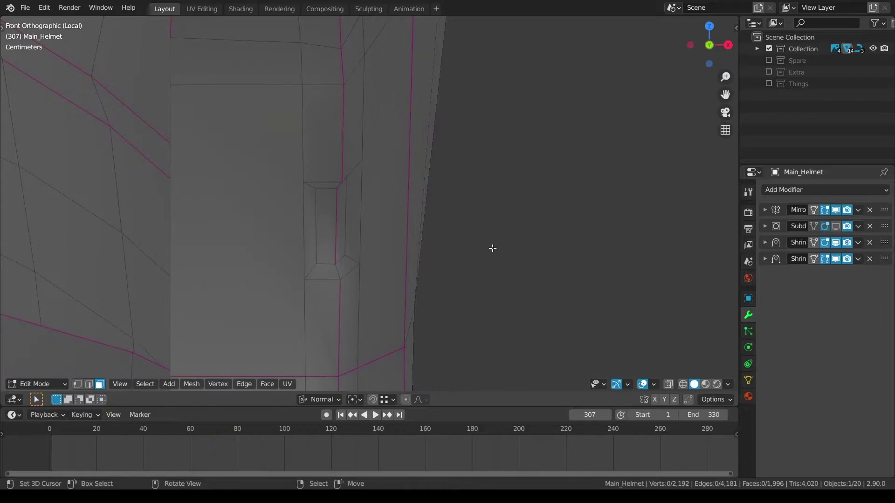
{"action": "key", "text": "k"}
{"action": "left_click", "coordinate": [306, 180]}
{"action": "key", "text": "c"}
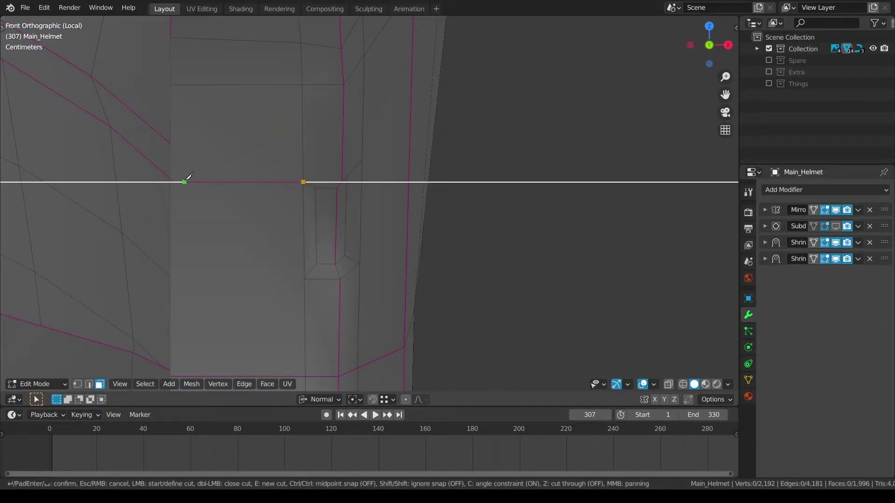
{"action": "left_click", "coordinate": [172, 179]}
{"action": "key", "text": "Return"}
Step: Knife a straight horizontal cut from the recess's lower inner corner to the visor opening's edge
{"action": "key", "text": "k"}
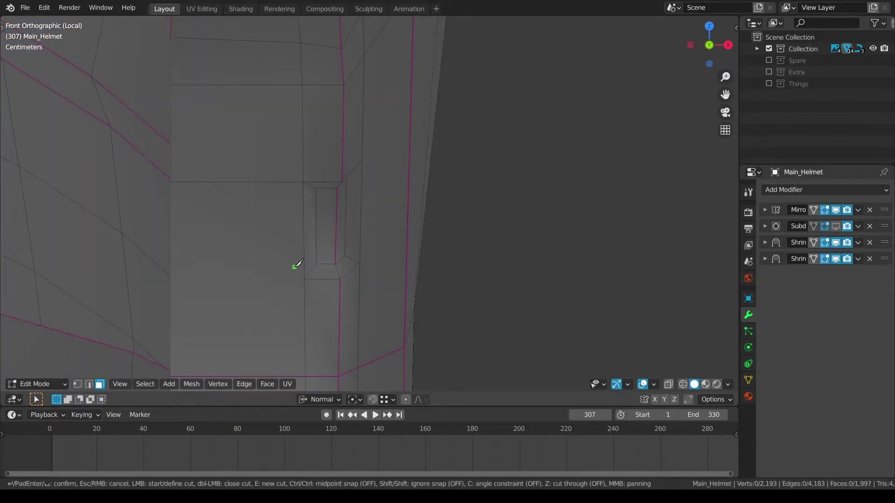
{"action": "left_click", "coordinate": [304, 279]}
{"action": "key", "text": "c"}
{"action": "left_click", "coordinate": [174, 272]}
{"action": "key", "text": "Return"}
Step: Select the recess's outer and inner edge rings plus their connecting corner edges, and crease them by 0.55
{"action": "middle_click_drag", "start_coordinate": [268, 271], "coordinate": [214, 327]}
{"action": "scroll", "coordinate": [369, 232], "scroll_direction": "down", "scroll_amount": 2}
{"action": "key", "text": "KP_3"}
{"action": "left_click", "coordinate": [78, 388]}
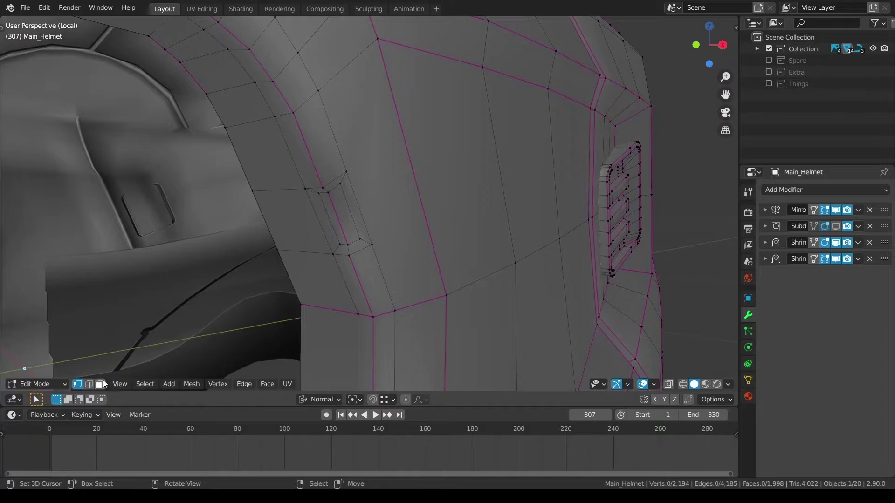
{"action": "middle_click_drag", "start_coordinate": [266, 311], "coordinate": [289, 310]}
{"action": "left_click", "coordinate": [89, 388]}
{"action": "scroll", "coordinate": [310, 289], "scroll_direction": "up", "scroll_amount": 2}
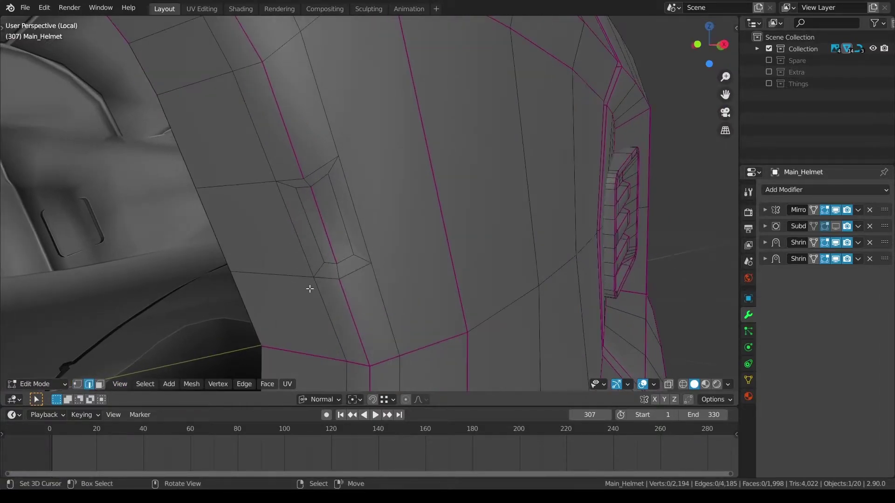
{"action": "left_click", "coordinate": [325, 278], "text": "alt"}
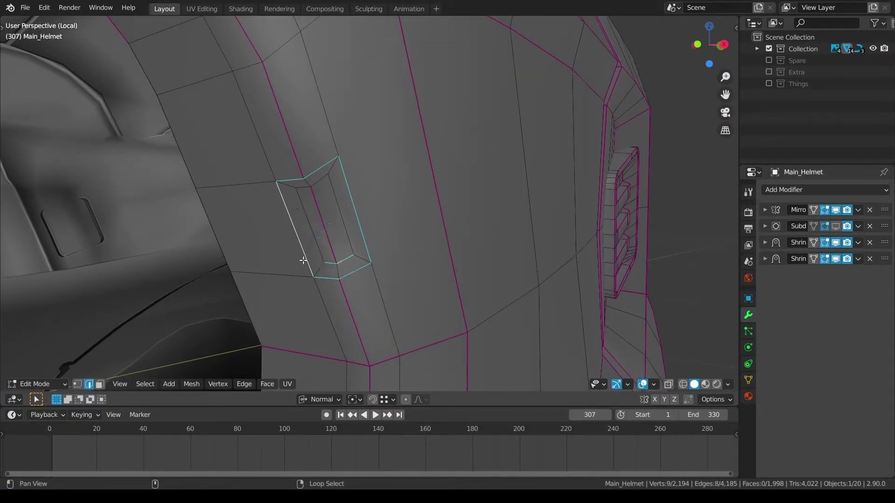
{"action": "left_click", "coordinate": [303, 187], "text": "alt+shift"}
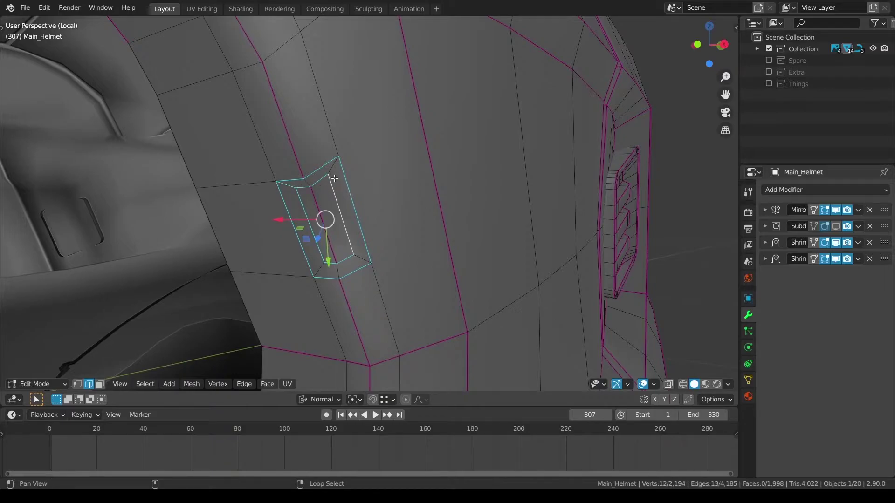
{"action": "left_click", "coordinate": [334, 178], "text": "alt+shift"}
{"action": "left_click", "coordinate": [327, 268], "text": "alt+shift"}
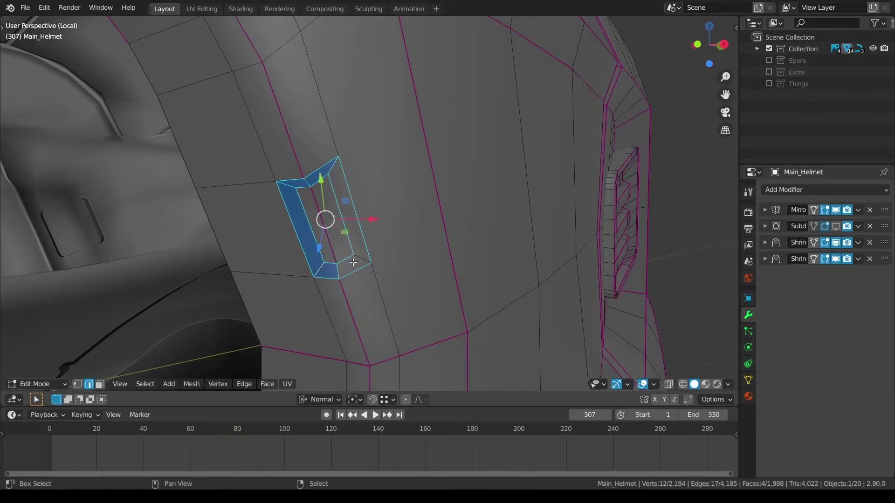
{"action": "key", "text": "shift+e"}
{"action": "type", "text": ".35"}
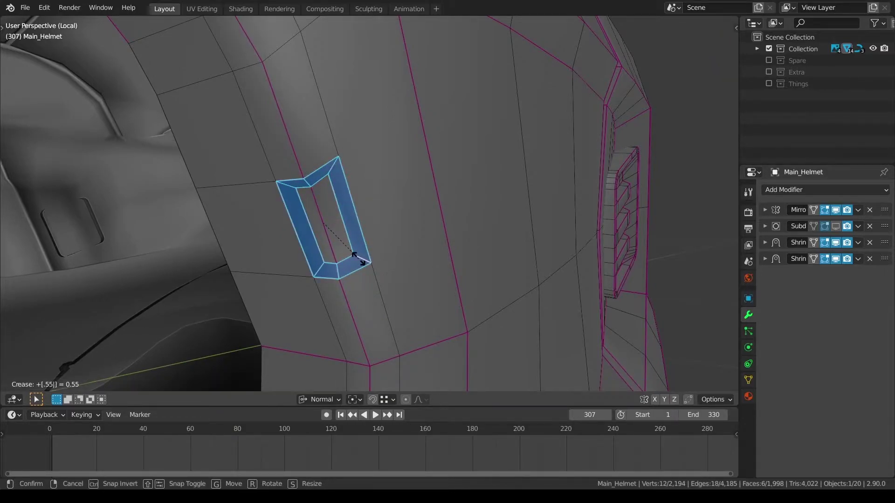
{"action": "key", "text": "Return"}
{"action": "key", "text": "a"}
{"action": "key", "text": "a"}
Step: Add a centred loop cut across the large panels at the helmet's upper front
{"action": "scroll", "coordinate": [373, 256], "scroll_direction": "down", "scroll_amount": 11}
{"action": "middle_click_drag", "start_coordinate": [423, 213], "coordinate": [426, 215]}
{"action": "scroll", "coordinate": [425, 215], "scroll_direction": "up", "scroll_amount": 6}
{"action": "middle_click_drag", "start_coordinate": [493, 185], "coordinate": [474, 194], "text": "shift"}
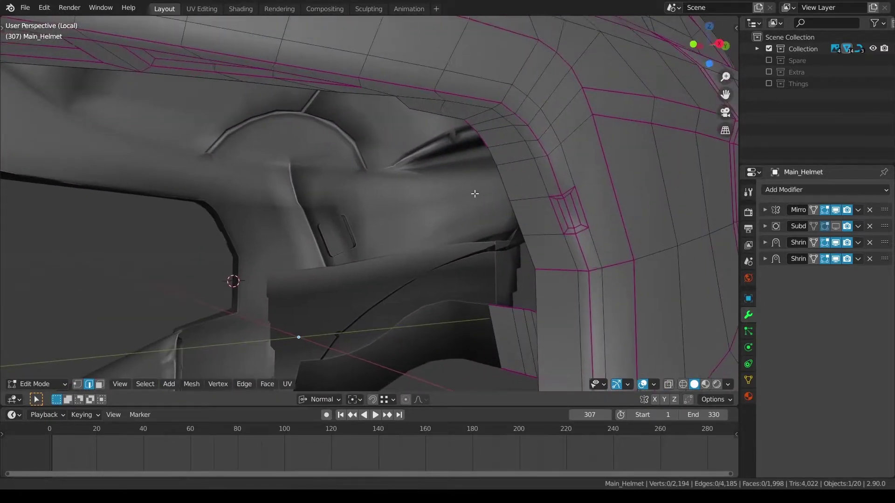
{"action": "middle_click_drag", "start_coordinate": [596, 194], "coordinate": [471, 232]}
{"action": "key", "text": "ctrl+r"}
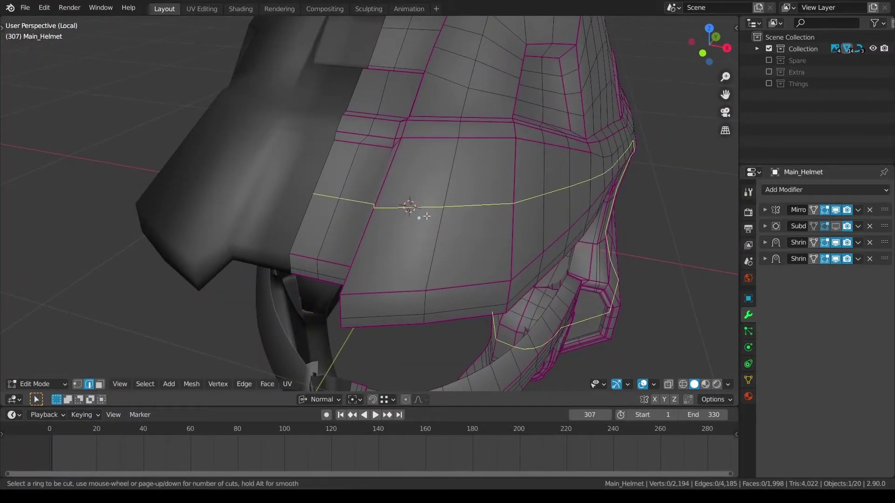
{"action": "left_click", "coordinate": [427, 216]}
{"action": "right_click", "coordinate": [423, 216]}
Step: In top view, slide the new loop's two centre-strip edges close to the creased seam behind them, factor about -0.73
{"action": "middle_click_drag", "start_coordinate": [422, 216], "coordinate": [450, 230]}
{"action": "right_click", "coordinate": [428, 232]}
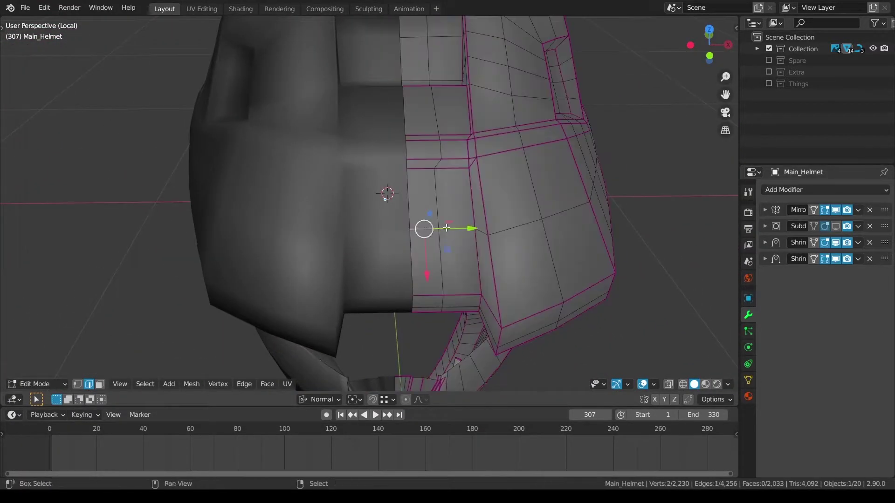
{"action": "right_click", "coordinate": [455, 233], "text": "shift"}
{"action": "key", "text": "KP_7"}
{"action": "scroll", "coordinate": [469, 200], "scroll_direction": "up", "scroll_amount": 4}
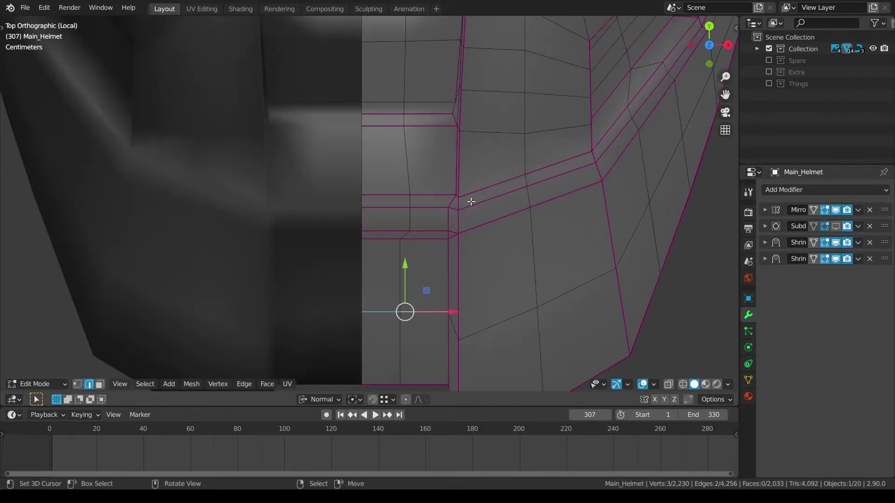
{"action": "key", "text": "g"}
{"action": "key", "text": "g"}
{"action": "left_click", "coordinate": [476, 271]}
{"action": "scroll", "coordinate": [466, 271], "scroll_direction": "down", "scroll_amount": 2, "text": "shift"}
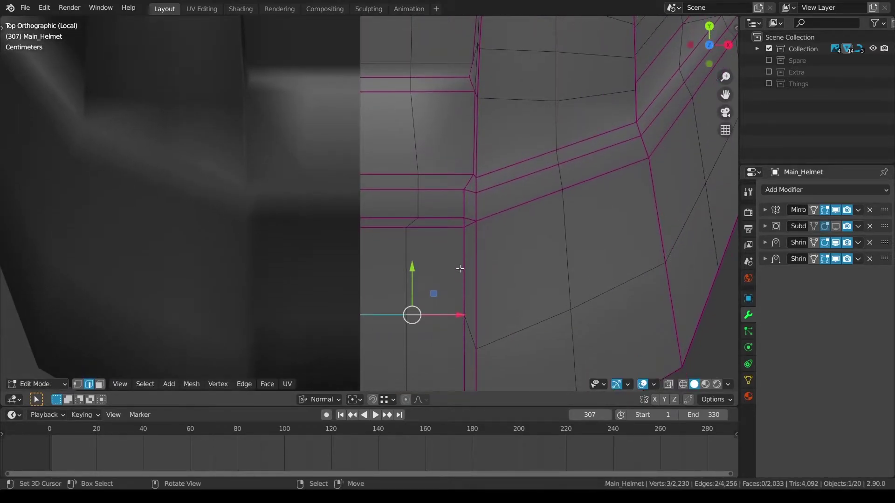
{"action": "key", "text": "g"}
{"action": "key", "text": "g"}
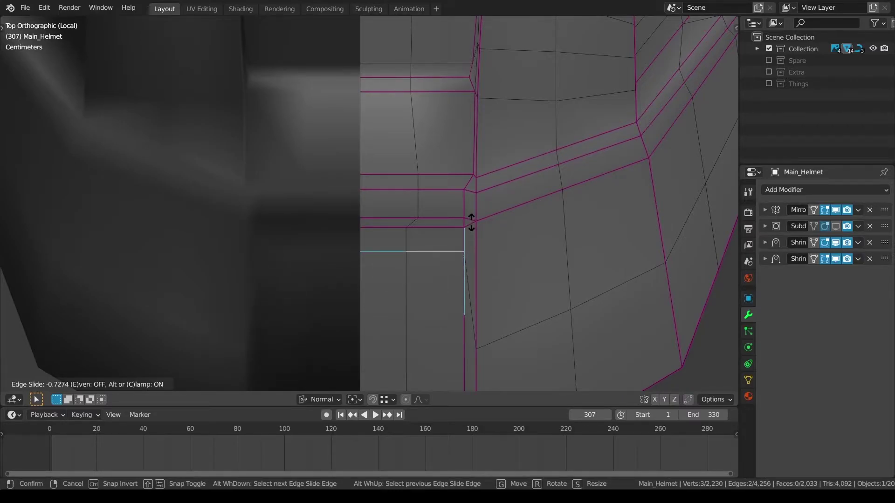
{"action": "left_click", "coordinate": [471, 223]}
Step: Slide the short lengthwise edge between the seam and the moved cut away from the mirror line, factor about -0.28
{"action": "left_click", "coordinate": [463, 247]}
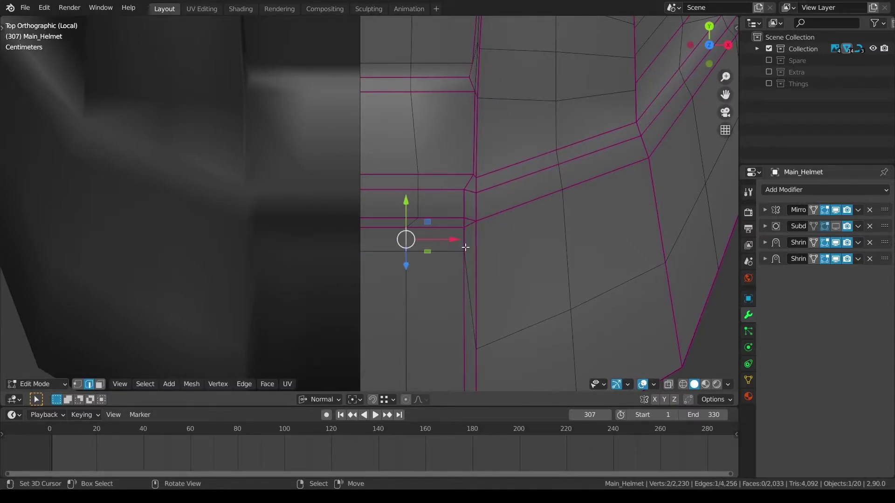
{"action": "key", "text": "g"}
{"action": "key", "text": "g"}
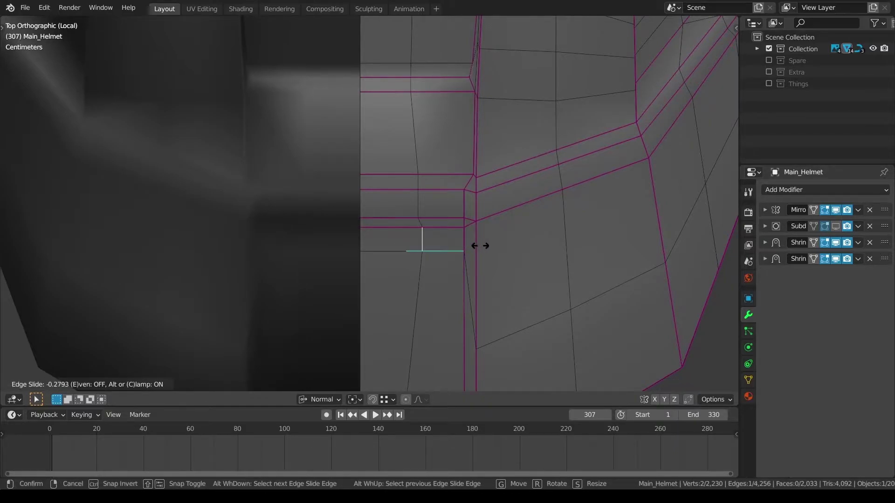
{"action": "left_click", "coordinate": [480, 245]}
Step: Extrude the small face between the seam and the moved cut, beside the mirror line, about 0.01 m inward
{"action": "left_click", "coordinate": [100, 384]}
{"action": "left_click", "coordinate": [382, 249]}
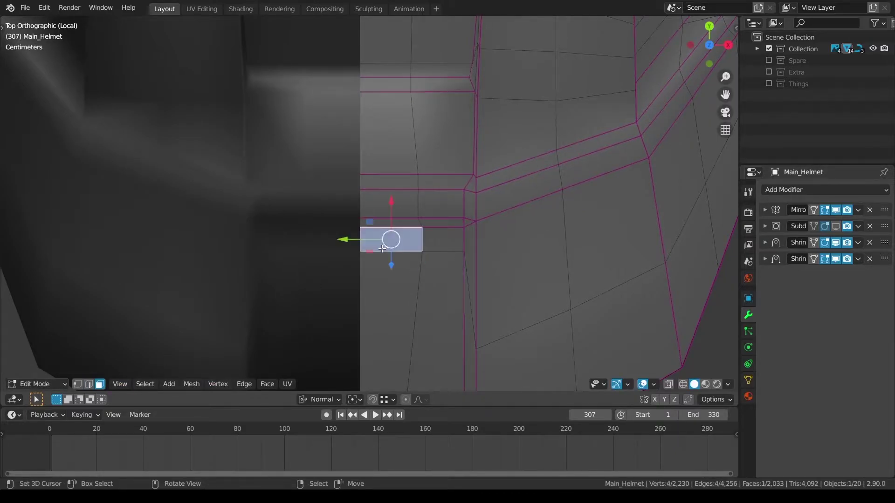
{"action": "middle_click_drag", "start_coordinate": [424, 251], "coordinate": [524, 172]}
{"action": "key", "text": "e"}
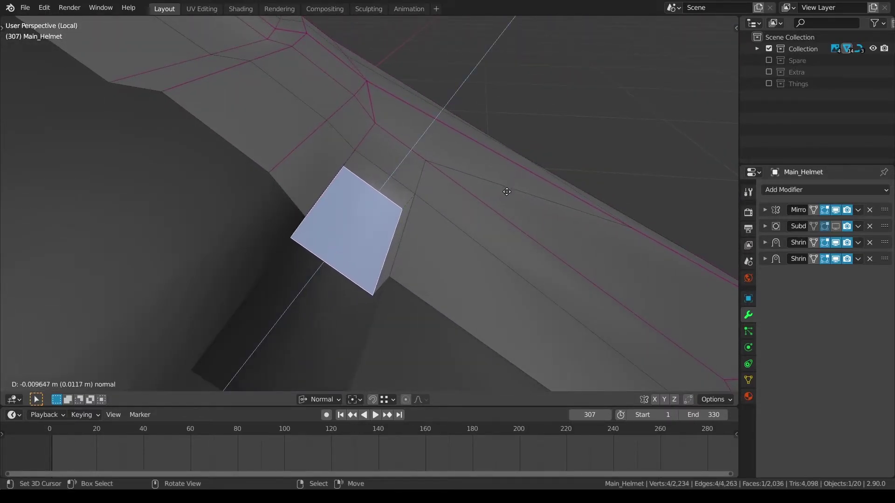
{"action": "left_click", "coordinate": [506, 193]}
Step: Inset the extruded face with boundary off and dissolve the surrounding edges so the recess walls slope
{"action": "key", "text": "i"}
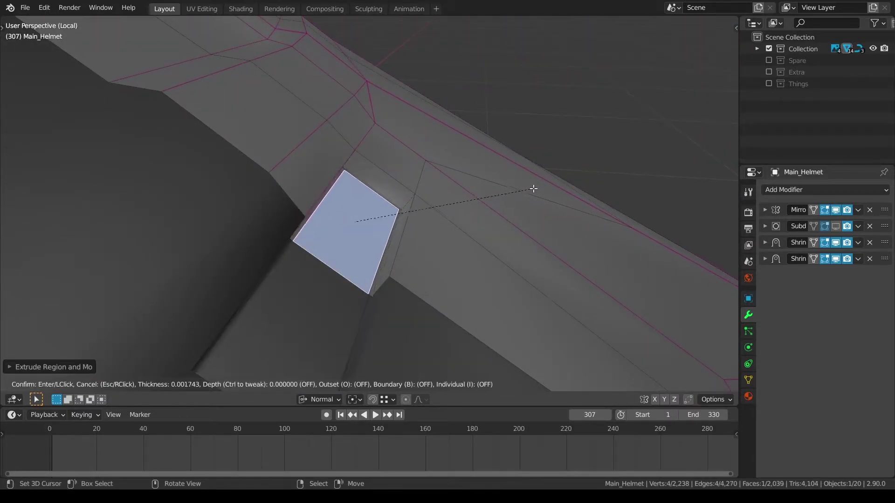
{"action": "left_click", "coordinate": [525, 190]}
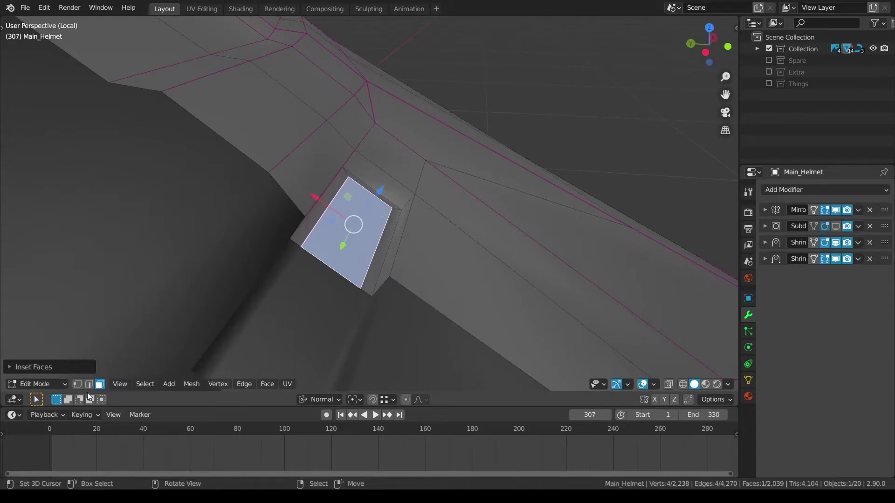
{"action": "left_click", "coordinate": [88, 384]}
{"action": "key", "text": "ctrl+x"}
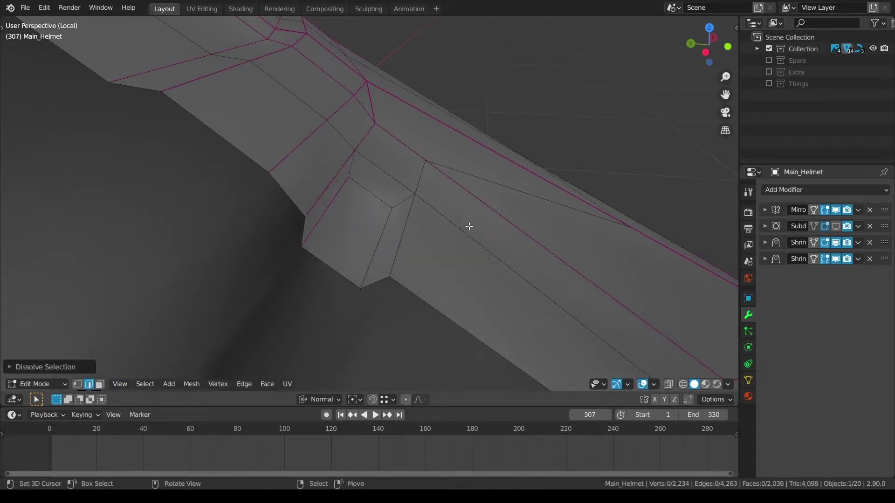
Step: Fully crease the small recess's remaining uncreased rim and floor edges on its far side and at its end
{"action": "middle_click_drag", "start_coordinate": [469, 227], "coordinate": [396, 225]}
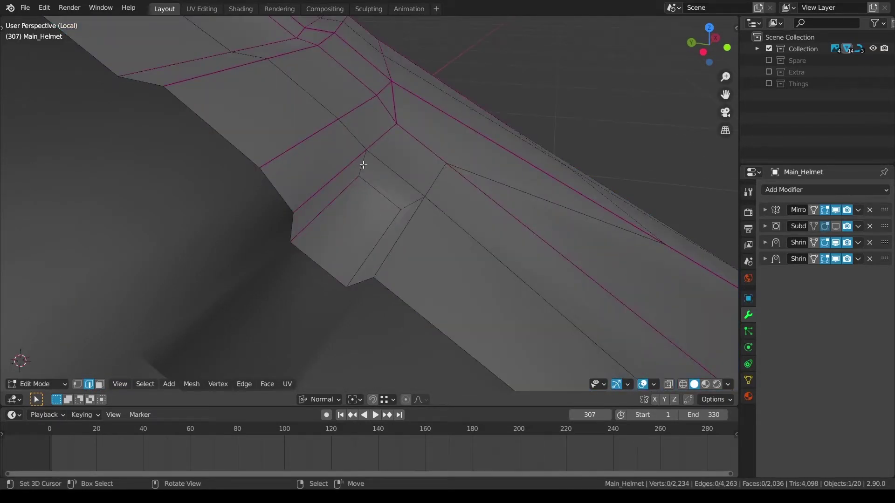
{"action": "right_click", "coordinate": [363, 165], "text": "shift"}
{"action": "right_click", "coordinate": [374, 187], "text": "shift"}
{"action": "right_click", "coordinate": [376, 241], "text": "shift"}
{"action": "right_click", "coordinate": [397, 236], "text": "shift"}
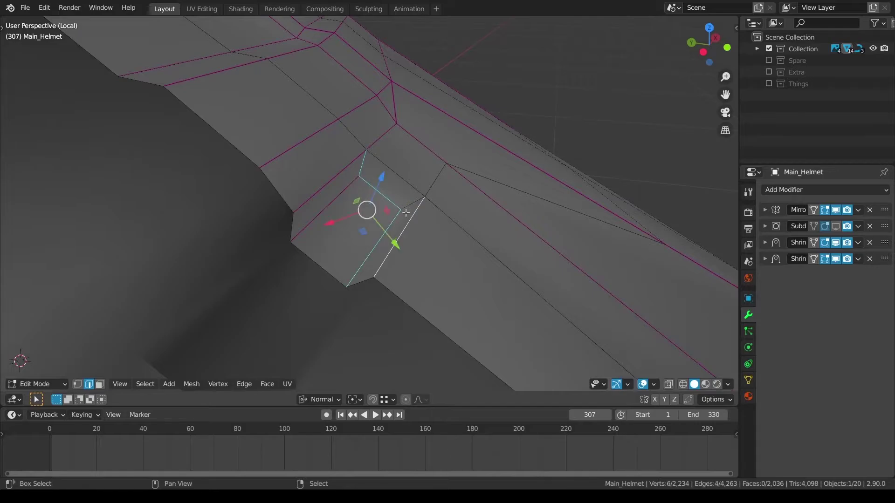
{"action": "right_click", "coordinate": [407, 209], "text": "shift"}
{"action": "right_click", "coordinate": [405, 185], "text": "shift"}
{"action": "middle_click_drag", "start_coordinate": [437, 190], "coordinate": [420, 199]}
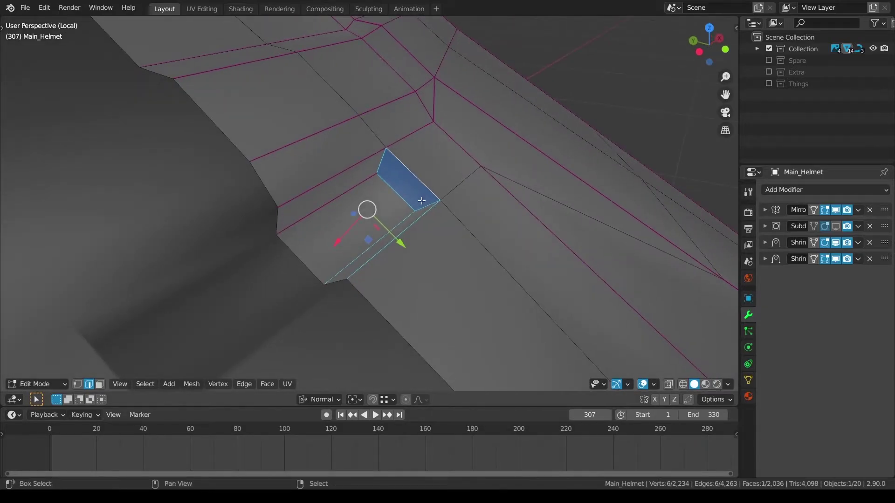
{"action": "key", "text": "shift+e"}
{"action": "left_click", "coordinate": [422, 201]}
{"action": "key", "text": "alt+a"}
{"action": "scroll", "coordinate": [449, 221], "scroll_direction": "down", "scroll_amount": 4}
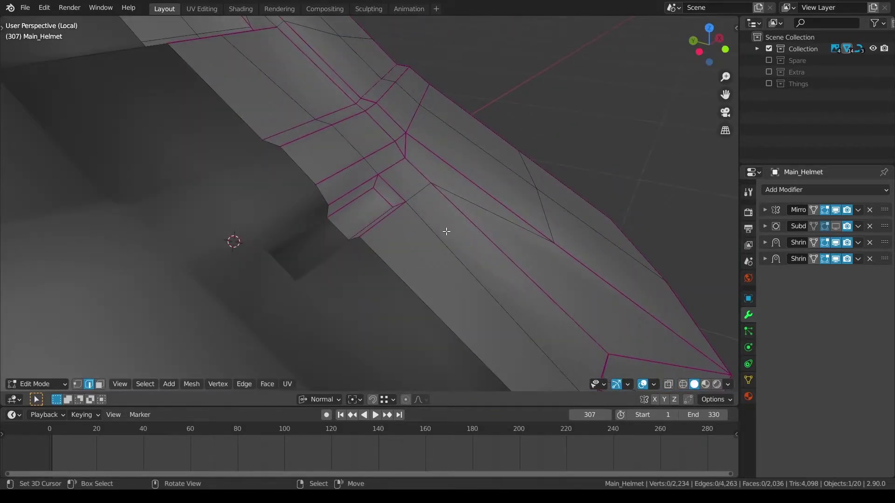
Step: Connect the centre-strip seam vertex beside the recess to the middle vertex of the adjacent side panel
{"action": "middle_click_drag", "start_coordinate": [446, 232], "coordinate": [426, 224]}
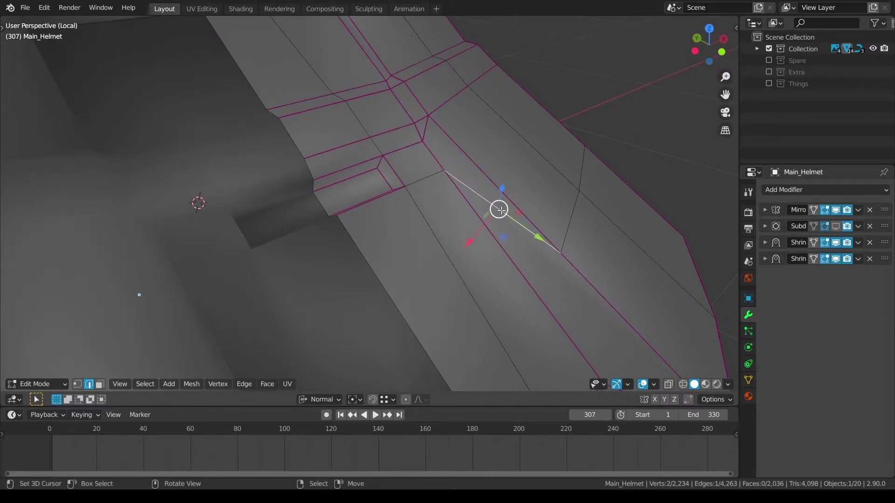
{"action": "left_click", "coordinate": [81, 384]}
{"action": "right_click", "coordinate": [450, 175]}
{"action": "right_click", "coordinate": [574, 183], "text": "shift"}
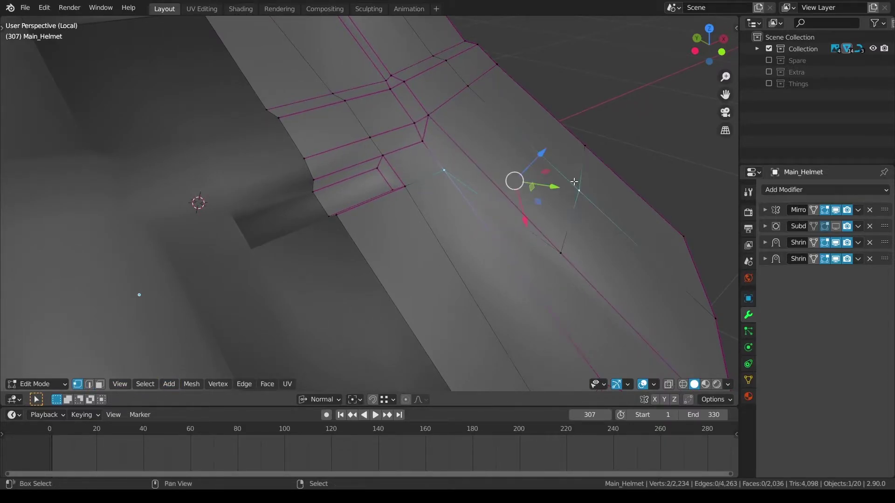
{"action": "key", "text": "j"}
{"action": "key", "text": "a"}
{"action": "key", "text": "a"}
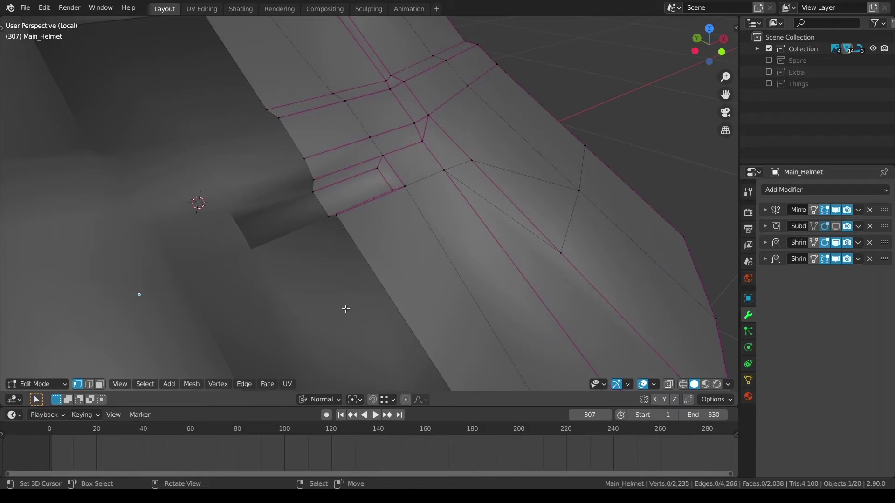
Step: Dissolve the leftover diagonal edge between the two creased seams ahead of the recess
{"action": "middle_click_drag", "start_coordinate": [476, 251], "coordinate": [261, 330]}
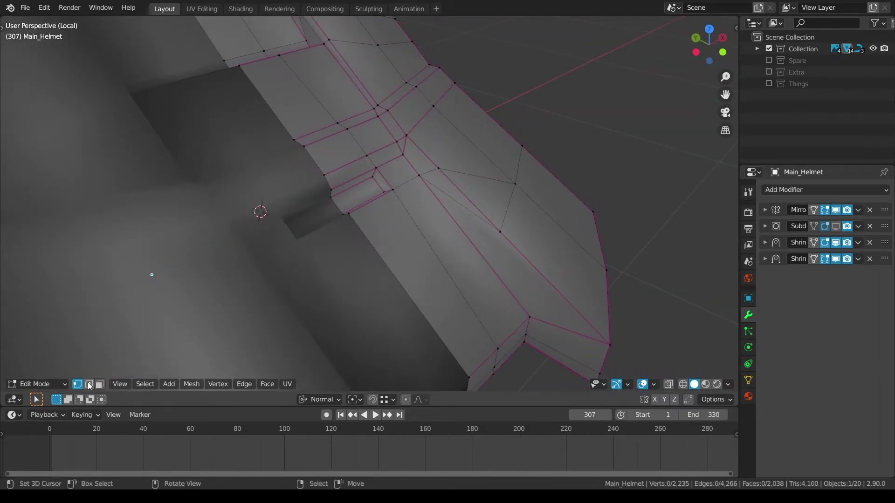
{"action": "right_click", "coordinate": [469, 210]}
{"action": "key", "text": "ctrl+x"}
{"action": "key", "text": "a"}
{"action": "key", "text": "a"}
Step: In top view, knife a cut from the side panel's middle vertex across both seams and straight to the mirror line
{"action": "key", "text": "KP_6"}
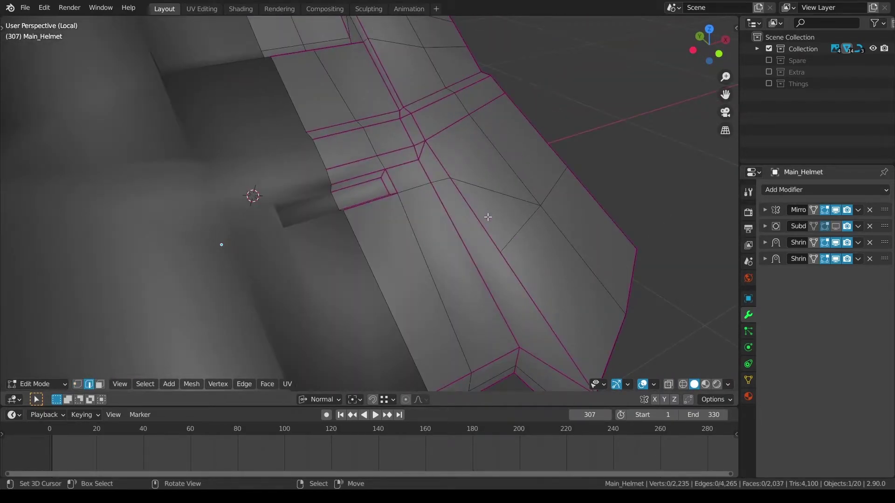
{"action": "key", "text": "KP_7"}
{"action": "key", "text": "k"}
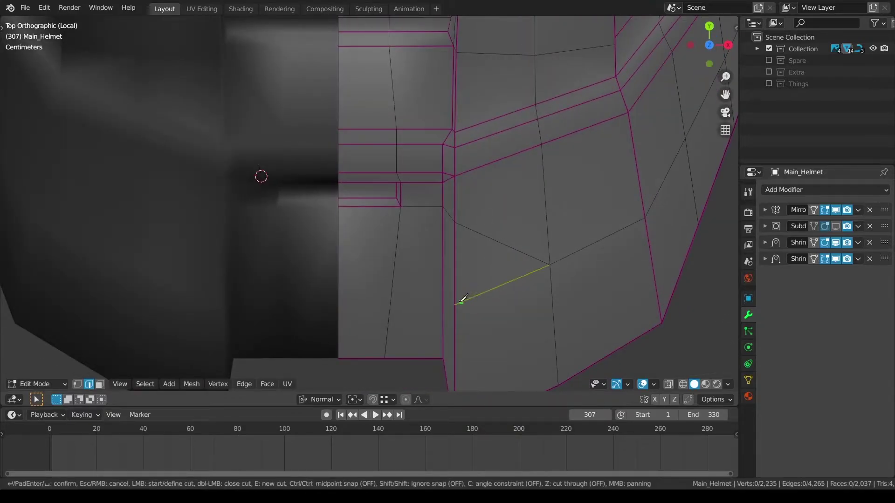
{"action": "left_click", "coordinate": [455, 304]}
{"action": "left_click", "coordinate": [343, 305]}
{"action": "key", "text": "Return"}
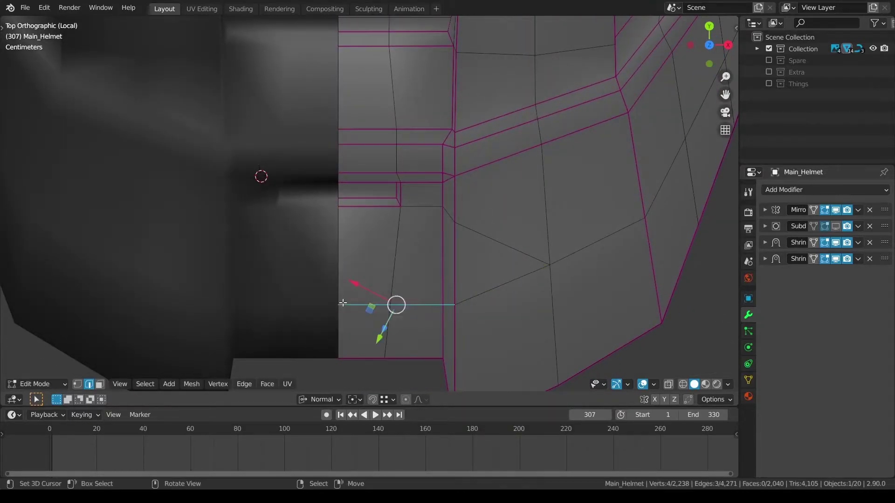
Step: With subdivision shown and overlays hidden, slide the new cut's edge beside the mirror line closer to the recess, then restore the overlays
{"action": "middle_click_drag", "start_coordinate": [395, 304], "coordinate": [453, 252]}
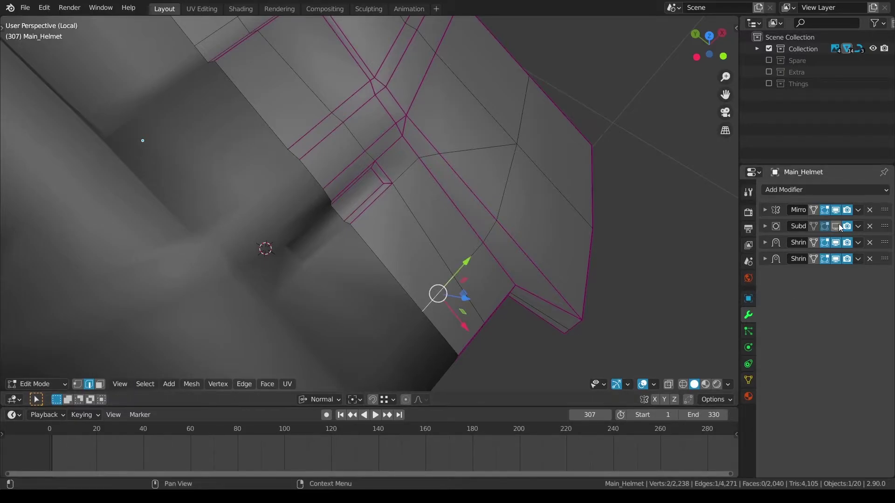
{"action": "left_click", "coordinate": [642, 385]}
{"action": "scroll", "coordinate": [597, 313], "scroll_direction": "up", "scroll_amount": 3}
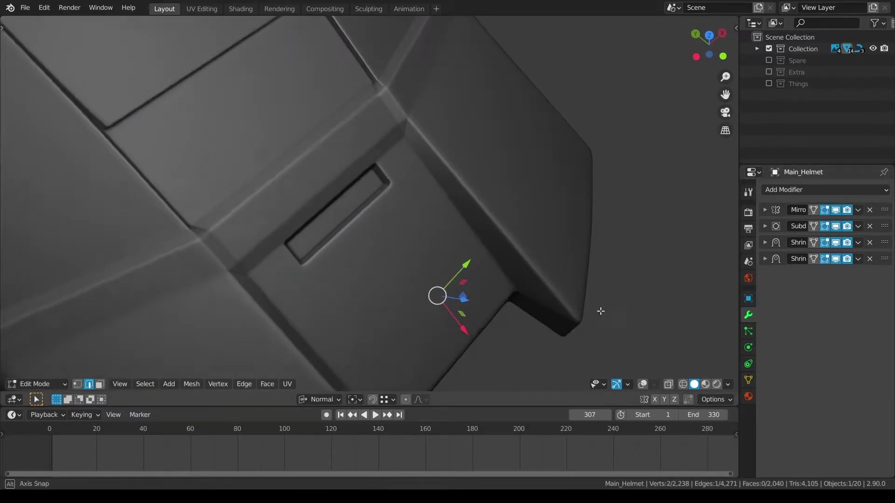
{"action": "key", "text": "g"}
{"action": "key", "text": "g"}
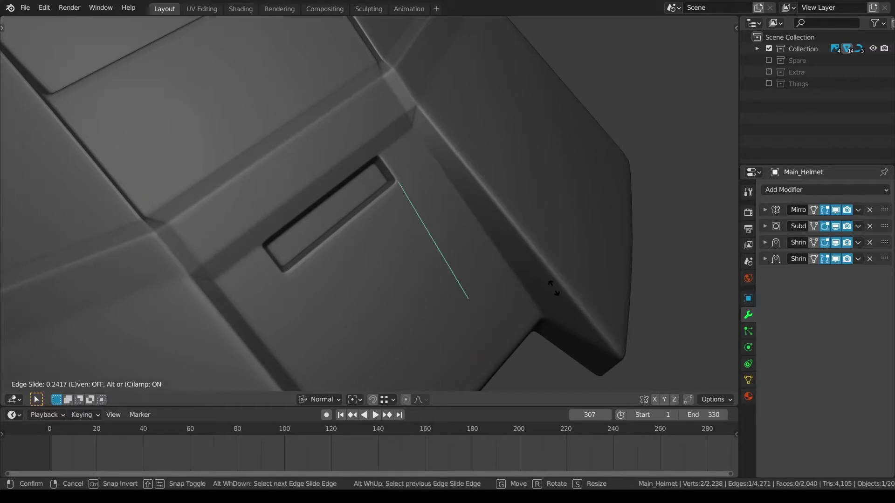
{"action": "left_click", "coordinate": [530, 277]}
{"action": "left_click", "coordinate": [643, 384]}
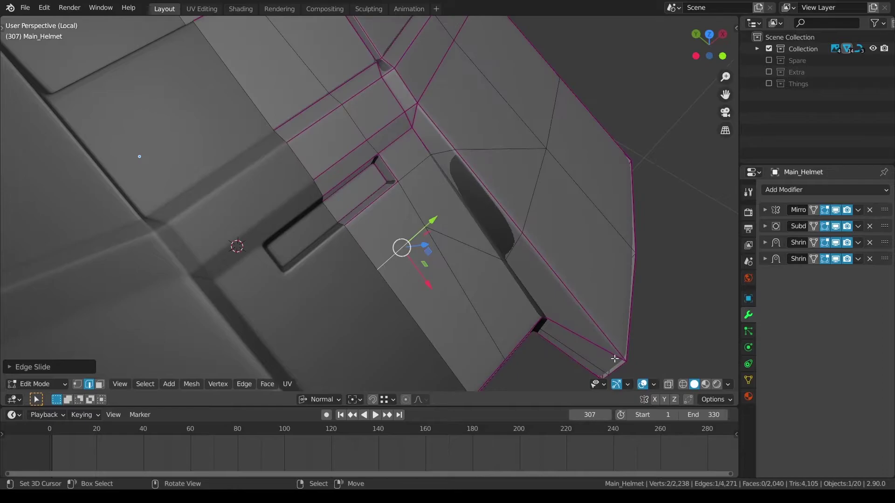
Step: Inspect the recess and front brim with subdivision shown in Object Mode, and return to Edit Mode
{"action": "middle_click_drag", "start_coordinate": [581, 328], "coordinate": [561, 283]}
{"action": "key", "text": "a"}
{"action": "key", "text": "a"}
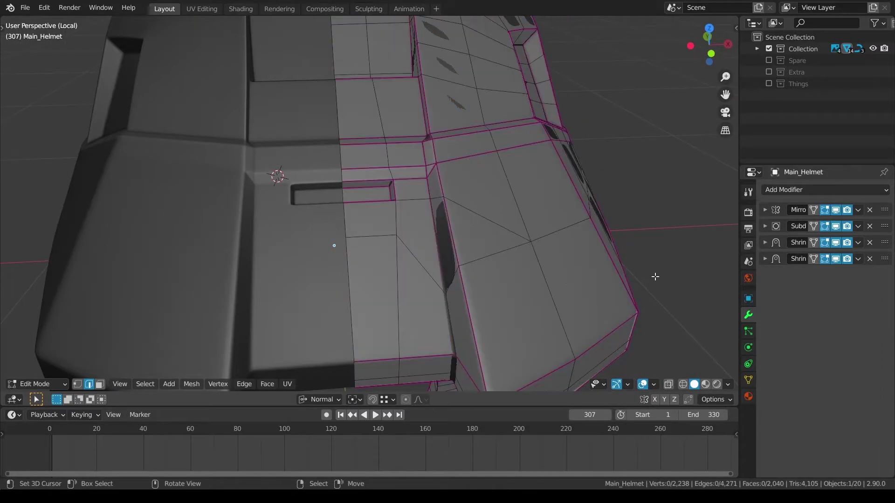
{"action": "left_click", "coordinate": [835, 227]}
{"action": "middle_click_drag", "start_coordinate": [579, 244], "coordinate": [588, 250]}
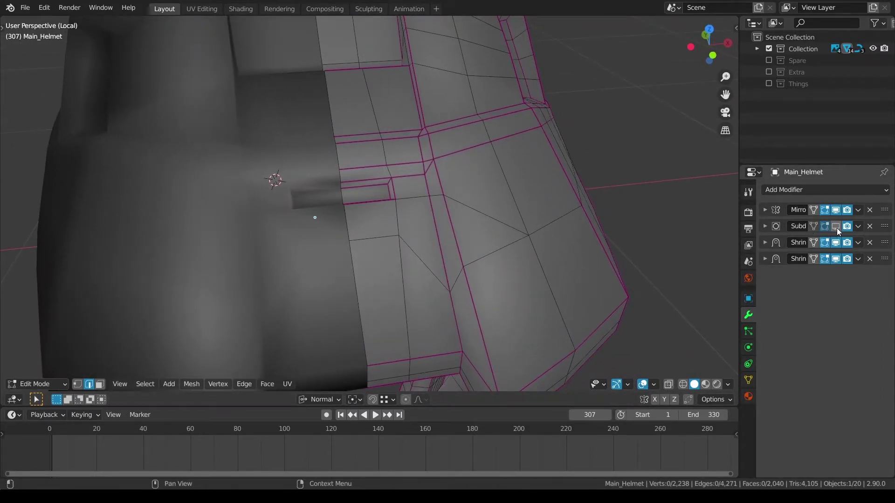
{"action": "key", "text": "ctrl+Tab"}
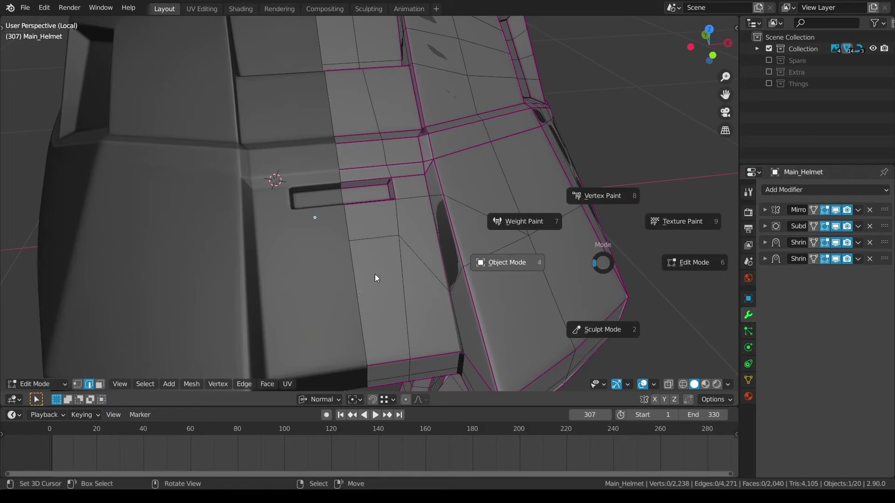
{"action": "left_click", "coordinate": [502, 284]}
{"action": "middle_click_drag", "start_coordinate": [573, 273], "coordinate": [582, 208]}
{"action": "key", "text": "ctrl+Tab"}
{"action": "left_click", "coordinate": [684, 252]}
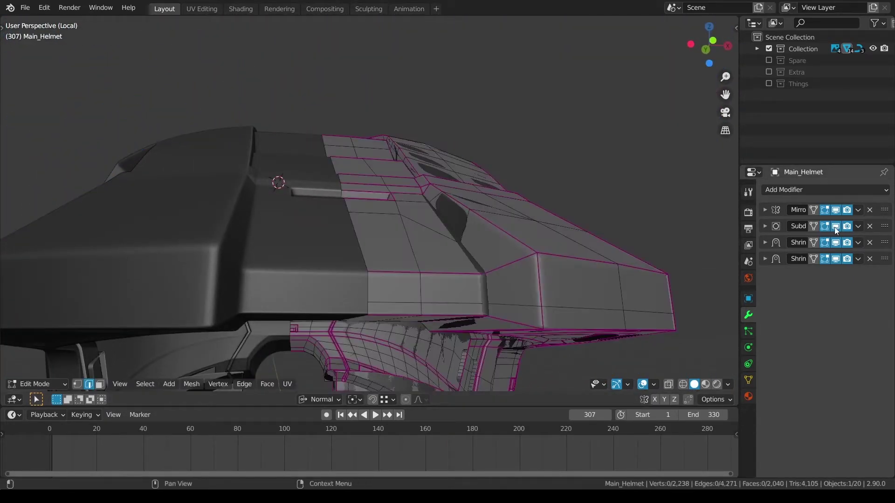
Step: Hide the subdivision in the viewport and select the lower horizontal edge on the brim's front face beside the mirror line
{"action": "left_click", "coordinate": [835, 226]}
{"action": "key", "text": "a"}
{"action": "right_click", "coordinate": [393, 301]}
{"action": "scroll", "coordinate": [520, 306], "scroll_direction": "down", "scroll_amount": 3}
{"action": "middle_click_drag", "start_coordinate": [519, 307], "coordinate": [412, 267]}
{"action": "scroll", "coordinate": [511, 257], "scroll_direction": "up", "scroll_amount": 1}
{"action": "right_click", "coordinate": [501, 235], "text": "ctrl"}
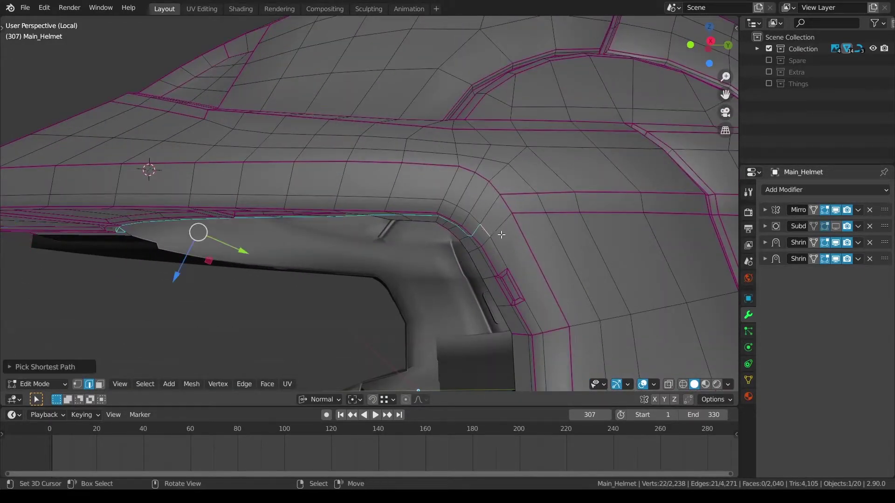
{"action": "key", "text": "ctrl+z"}
{"action": "right_click", "coordinate": [419, 200], "text": "ctrl"}
{"action": "key", "text": "ctrl+z"}
{"action": "right_click", "coordinate": [328, 197], "text": "ctrl"}
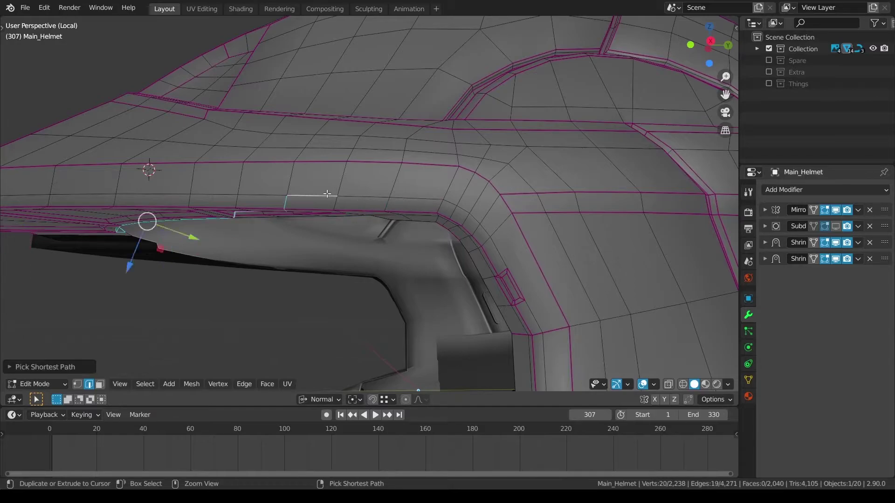
{"action": "key", "text": "ctrl+z"}
Step: Extend the edge path along the brim's lower loop and around the side bend, and slide it toward the creased seam above
{"action": "right_click", "coordinate": [222, 195], "text": "ctrl"}
{"action": "left_click", "coordinate": [392, 198], "text": "ctrl"}
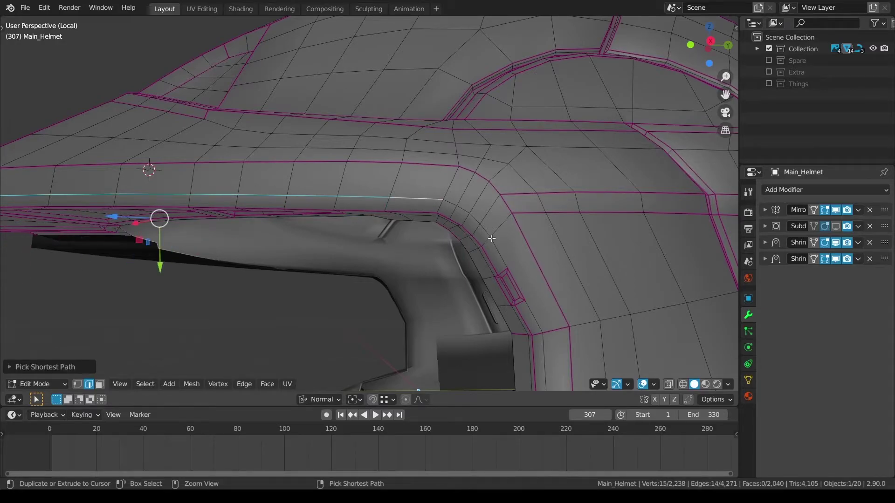
{"action": "left_click", "coordinate": [491, 238], "text": "ctrl"}
{"action": "key", "text": "g"}
{"action": "key", "text": "g"}
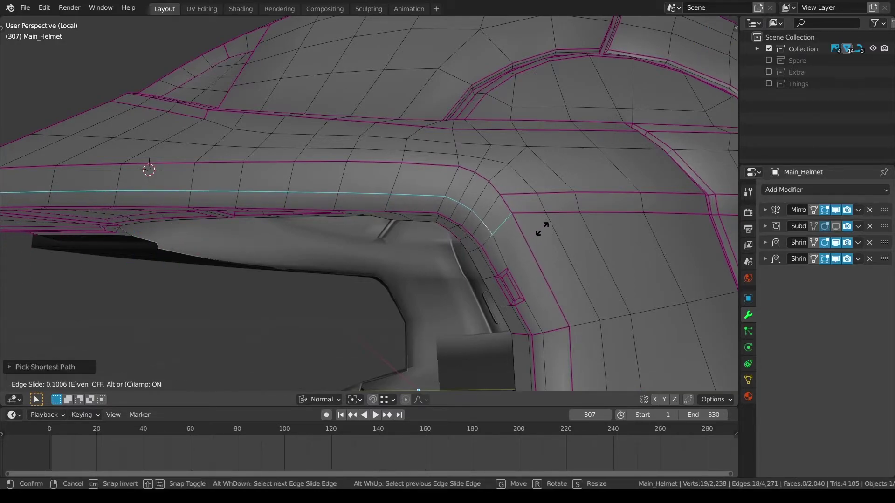
{"action": "left_click", "coordinate": [565, 211]}
{"action": "key", "text": "a"}
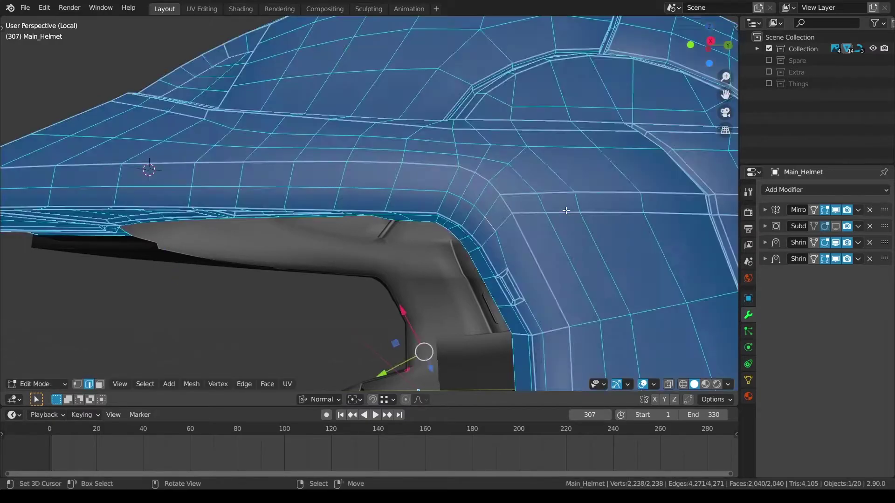
{"action": "key", "text": "a"}
{"action": "middle_click_drag", "start_coordinate": [555, 365], "coordinate": [508, 216], "text": "shift"}
{"action": "right_click", "coordinate": [466, 116]}
{"action": "middle_click_drag", "start_coordinate": [476, 125], "coordinate": [558, 235]}
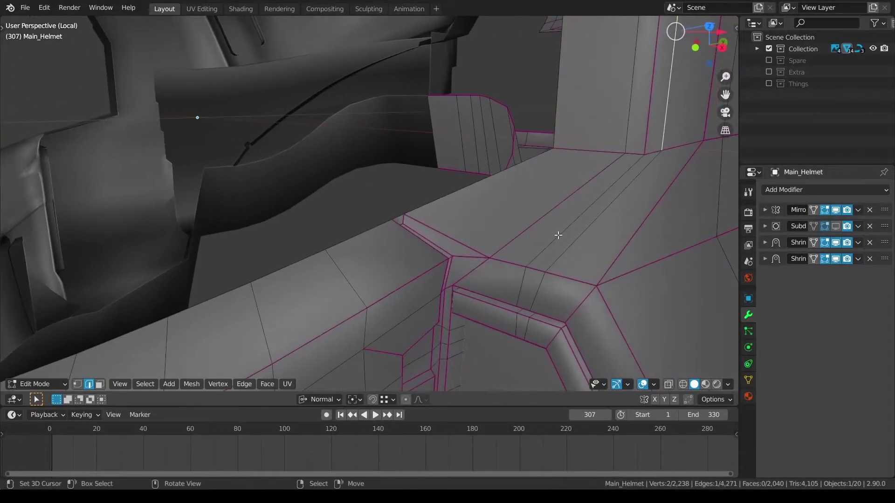
{"action": "middle_click_drag", "start_coordinate": [558, 308], "coordinate": [574, 268]}
{"action": "scroll", "coordinate": [564, 306], "scroll_direction": "down", "scroll_amount": 2}
{"action": "key", "text": "a"}
{"action": "key", "text": "a"}
Step: Select the short edge path crossing the cheek panel's upper frame and slide it toward the frame corner, factor about -0.43
{"action": "middle_click_drag", "start_coordinate": [568, 255], "coordinate": [533, 259]}
{"action": "right_click", "coordinate": [499, 279]}
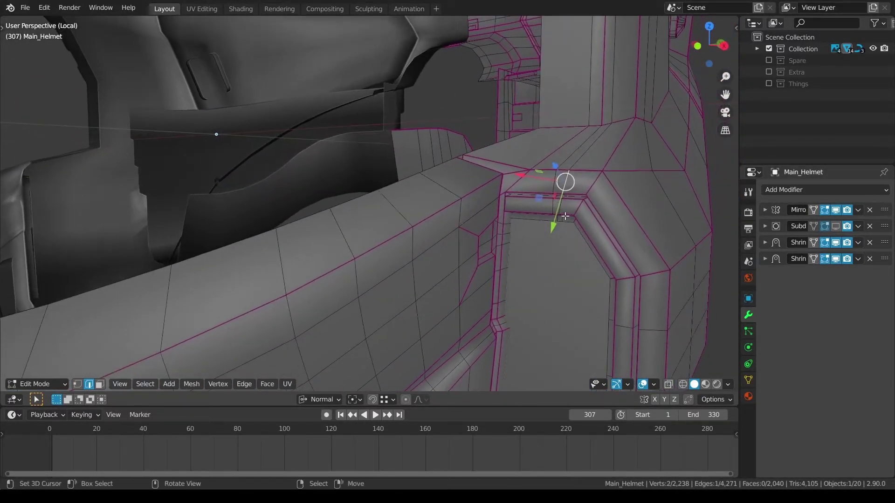
{"action": "right_click", "coordinate": [567, 224], "text": "ctrl"}
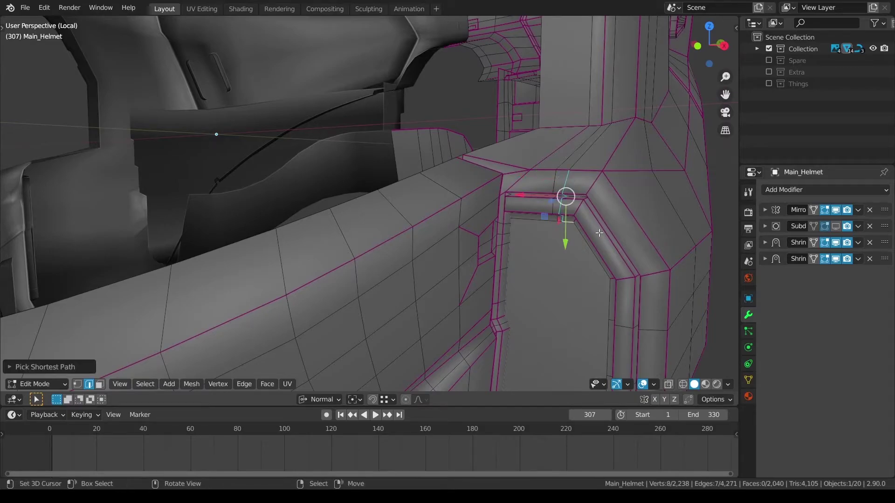
{"action": "key", "text": "ctrl+z"}
{"action": "left_click", "coordinate": [562, 220], "text": "ctrl"}
{"action": "middle_click_drag", "start_coordinate": [562, 220], "coordinate": [597, 234]}
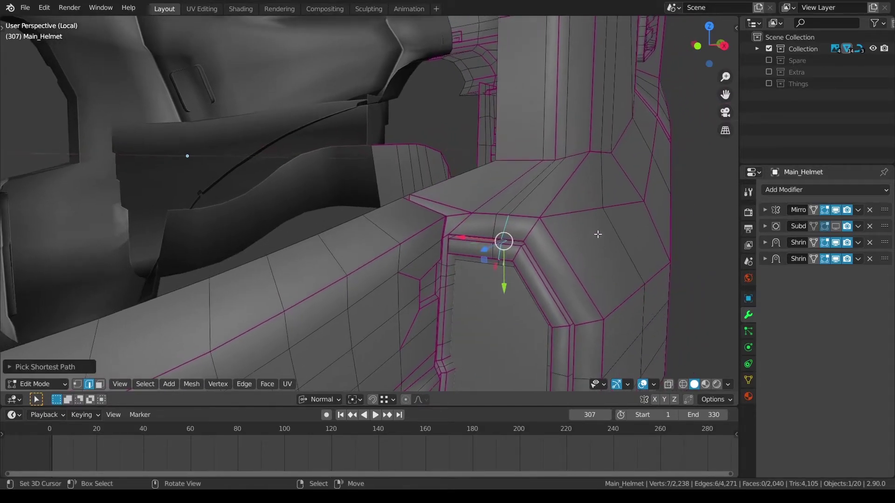
{"action": "key", "text": "g"}
{"action": "key", "text": "g"}
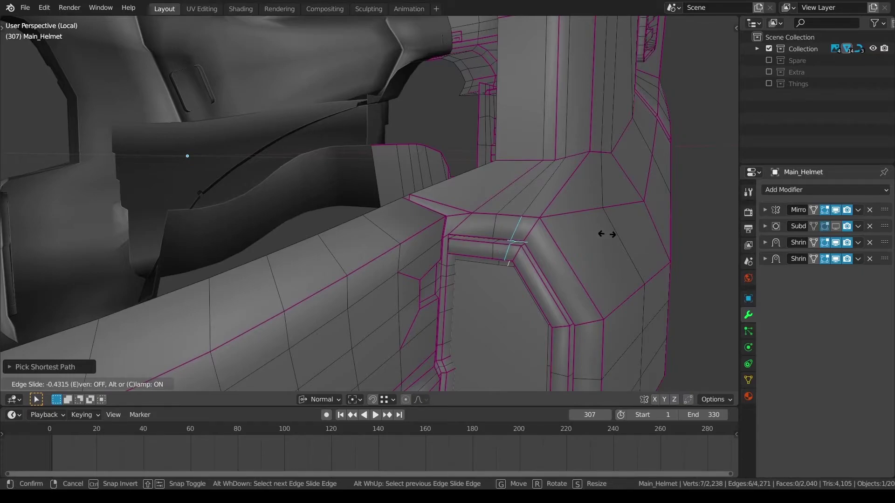
{"action": "left_click", "coordinate": [605, 234]}
Step: Add the edges continuing over the cheek ledge and up the visor pillar to the path, and slide the whole path along the surface
{"action": "middle_click_drag", "start_coordinate": [606, 234], "coordinate": [568, 198]}
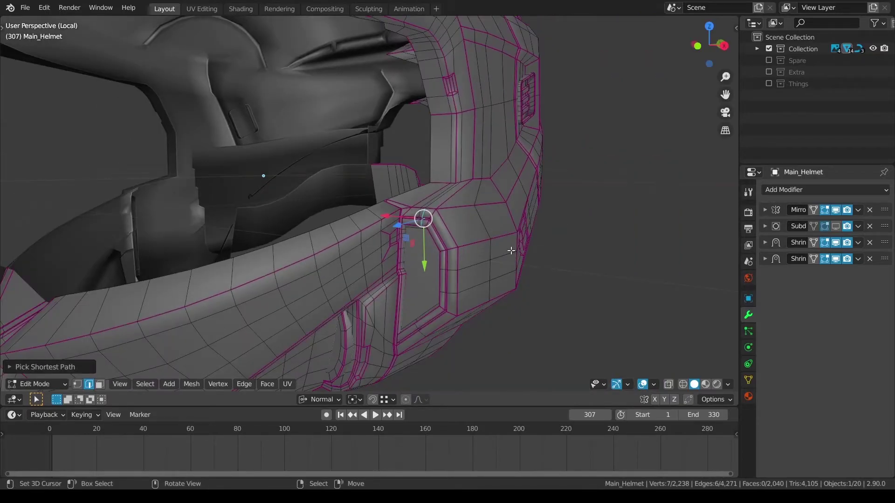
{"action": "scroll", "coordinate": [501, 192], "scroll_direction": "up", "scroll_amount": 1}
{"action": "middle_click_drag", "start_coordinate": [501, 192], "coordinate": [476, 218], "text": "shift"}
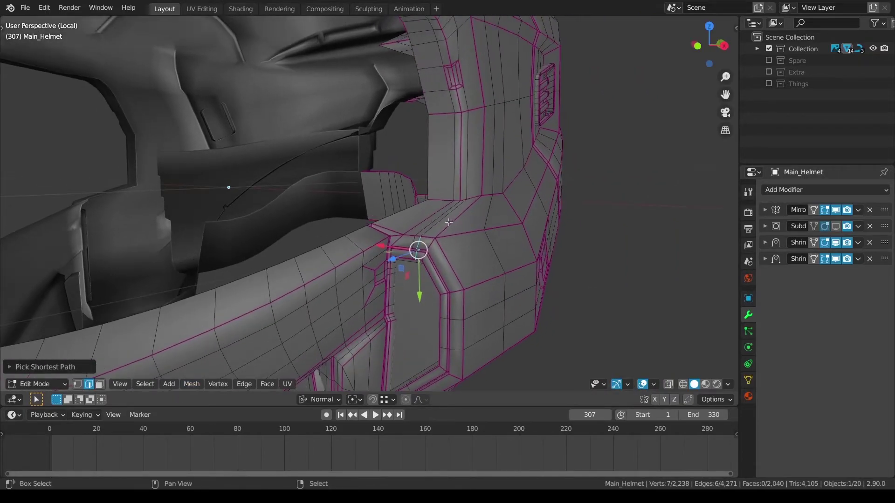
{"action": "right_click", "coordinate": [444, 223], "text": "shift"}
{"action": "right_click", "coordinate": [471, 166], "text": "shift"}
{"action": "middle_click_drag", "start_coordinate": [516, 176], "coordinate": [517, 181]}
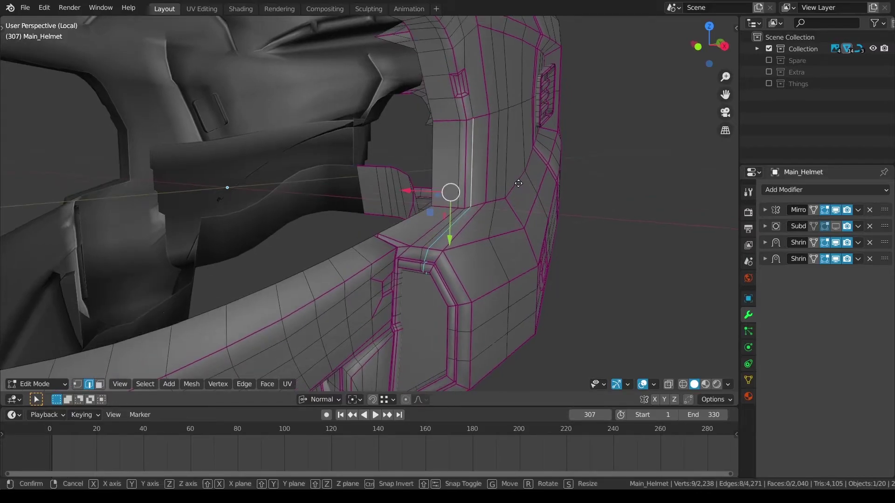
{"action": "key", "text": "g"}
{"action": "key", "text": "g"}
{"action": "left_click", "coordinate": [520, 185]}
{"action": "middle_click_drag", "start_coordinate": [521, 216], "coordinate": [457, 226]}
{"action": "key", "text": "a"}
{"action": "key", "text": "a"}
Step: Select the narrow end face inside the brim's recessed slot and set the transform orientation to Global
{"action": "scroll", "coordinate": [455, 226], "scroll_direction": "down", "scroll_amount": 3}
{"action": "middle_click_drag", "start_coordinate": [441, 194], "coordinate": [552, 192]}
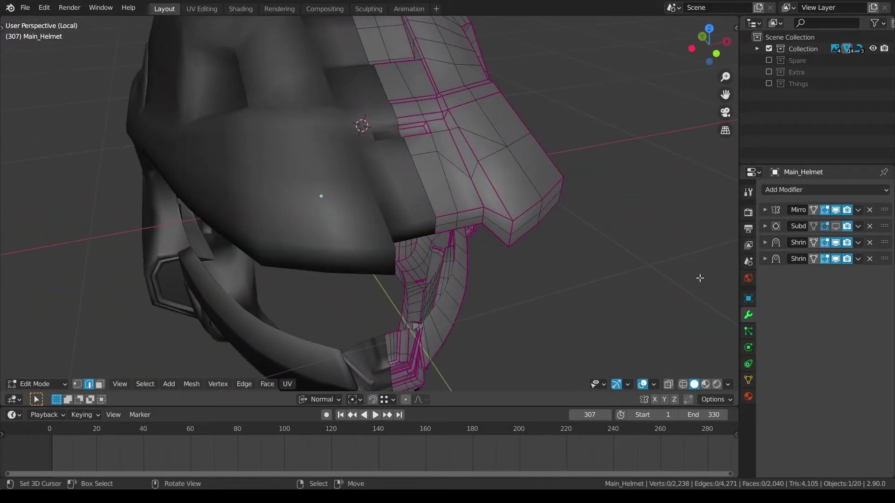
{"action": "middle_click_drag", "start_coordinate": [639, 387], "coordinate": [373, 274]}
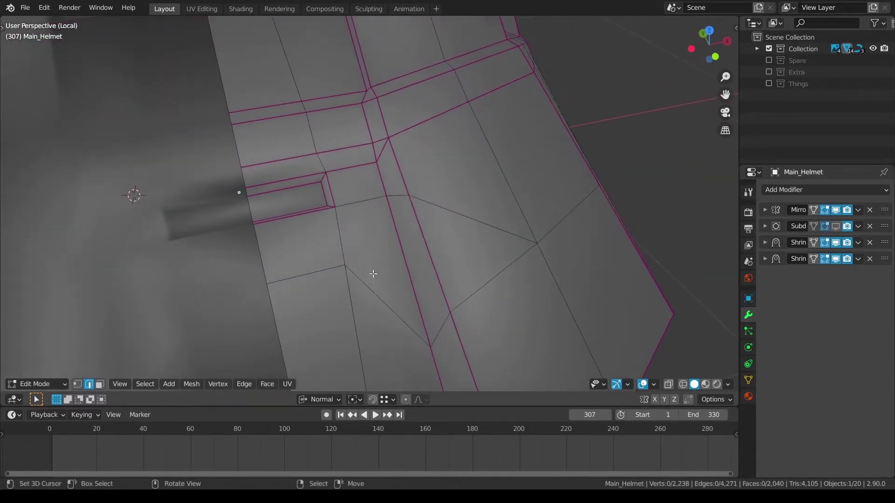
{"action": "left_click", "coordinate": [326, 192]}
{"action": "left_click", "coordinate": [320, 399]}
{"action": "left_click", "coordinate": [289, 318]}
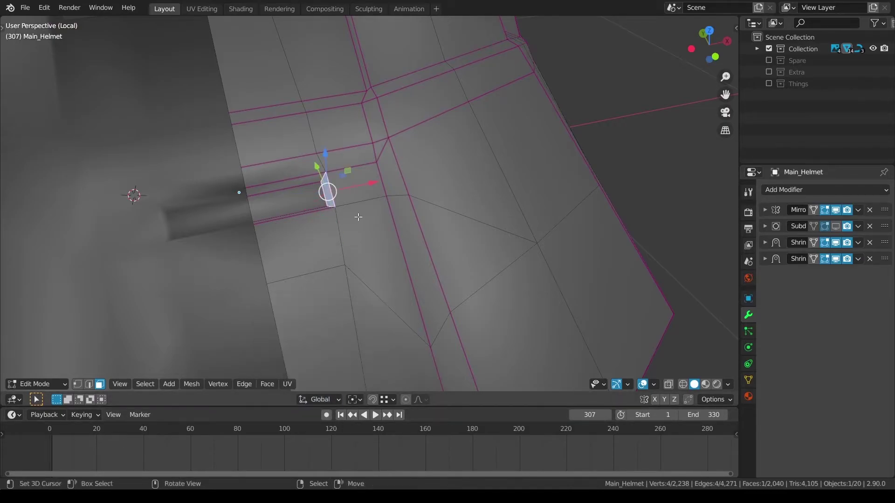
Step: Move the slot's end face slightly outward along the global X axis, checking the smoothed surface without overlays, and deselect it
{"action": "middle_click_drag", "start_coordinate": [358, 217], "coordinate": [394, 197]}
{"action": "left_click", "coordinate": [639, 384]}
{"action": "left_click_drag", "start_coordinate": [424, 174], "coordinate": [435, 170]}
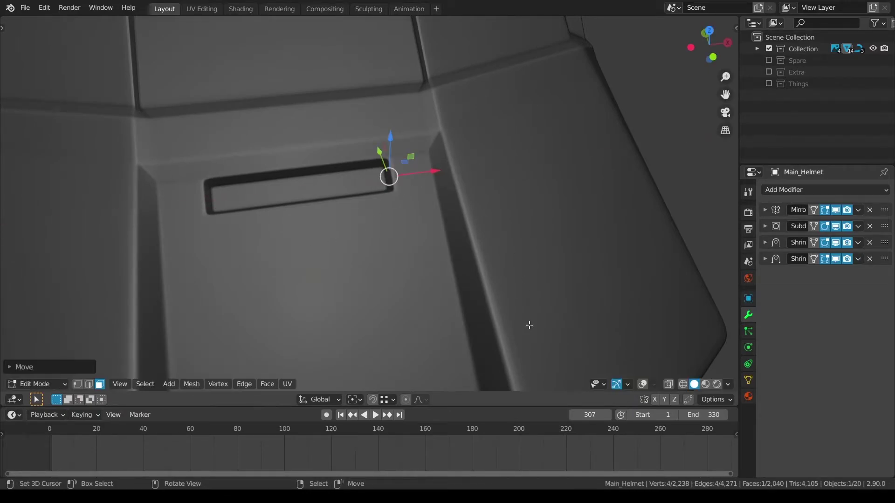
{"action": "left_click", "coordinate": [643, 386]}
{"action": "key", "text": "a"}
{"action": "key", "text": "a"}
Step: Turn off the subdivision's viewport display and hide the narrow ledge face beside the mirror line above the brim slot
{"action": "scroll", "coordinate": [404, 267], "scroll_direction": "down", "scroll_amount": 4}
{"action": "middle_click_drag", "start_coordinate": [404, 267], "coordinate": [381, 233]}
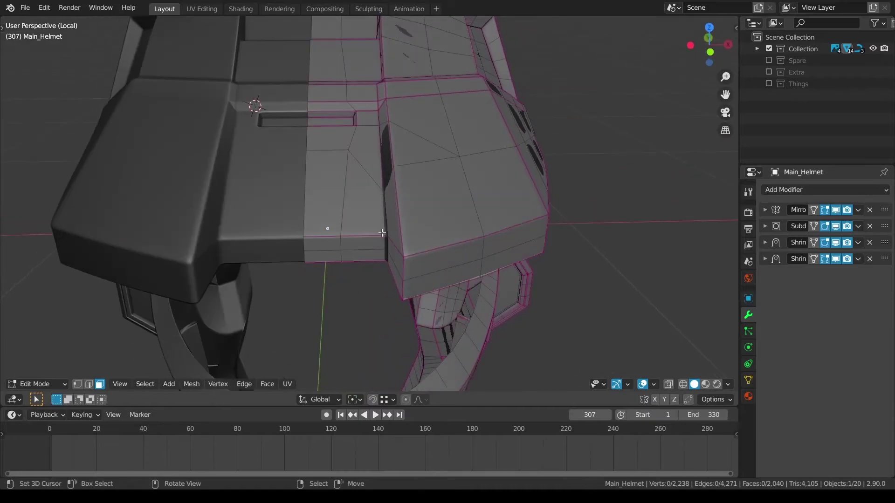
{"action": "key", "text": "2"}
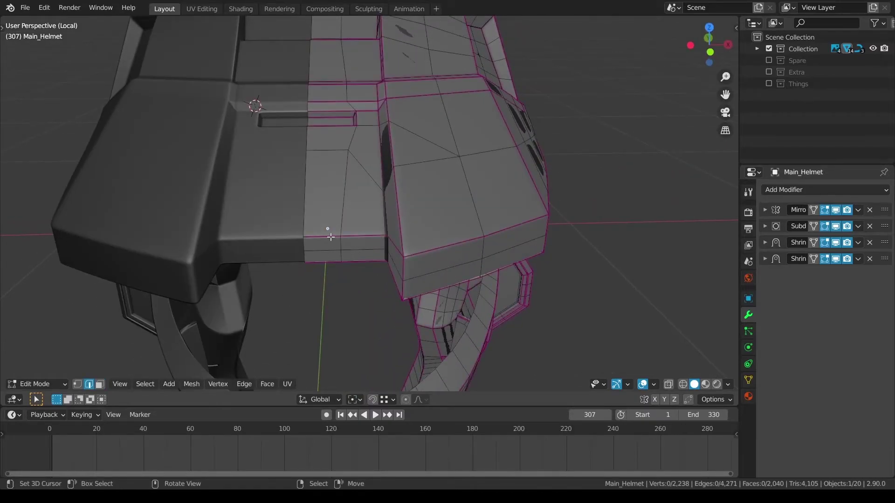
{"action": "left_click", "coordinate": [835, 226]}
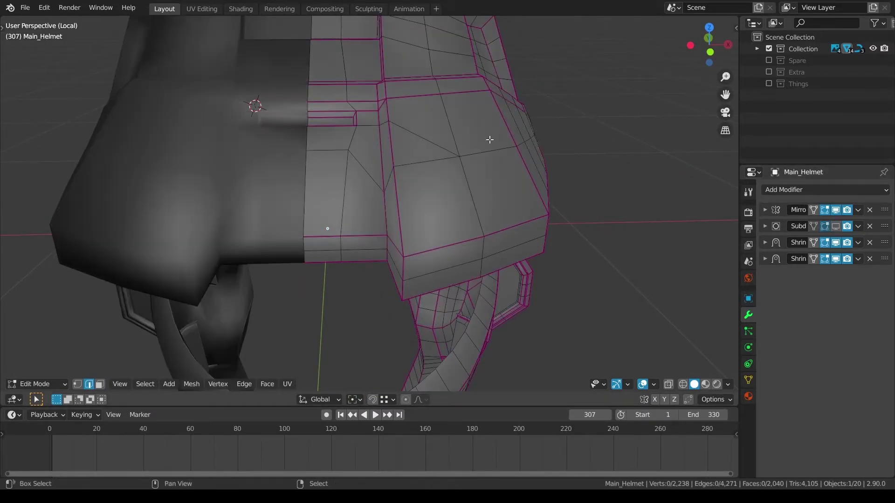
{"action": "scroll", "coordinate": [489, 139], "scroll_direction": "up", "scroll_amount": 3}
{"action": "middle_click_drag", "start_coordinate": [489, 139], "coordinate": [554, 223]}
{"action": "scroll", "coordinate": [555, 224], "scroll_direction": "up", "scroll_amount": 3}
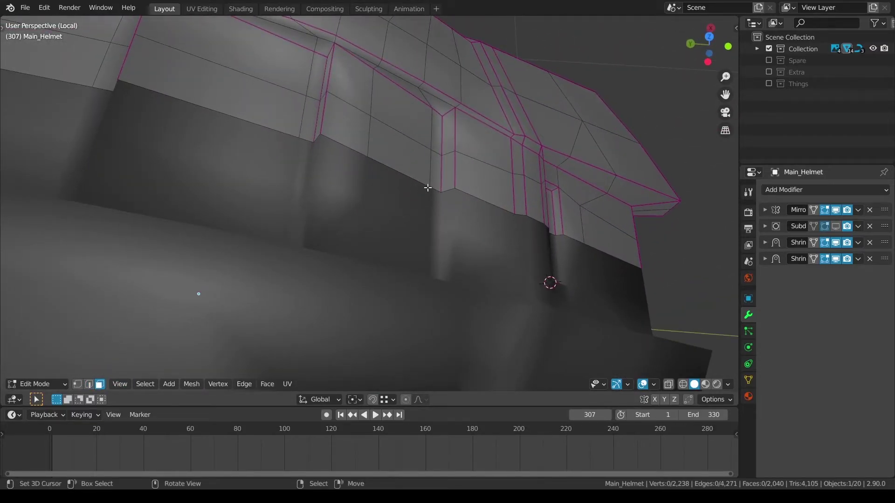
{"action": "left_click", "coordinate": [431, 170]}
{"action": "key", "text": "alt+a"}
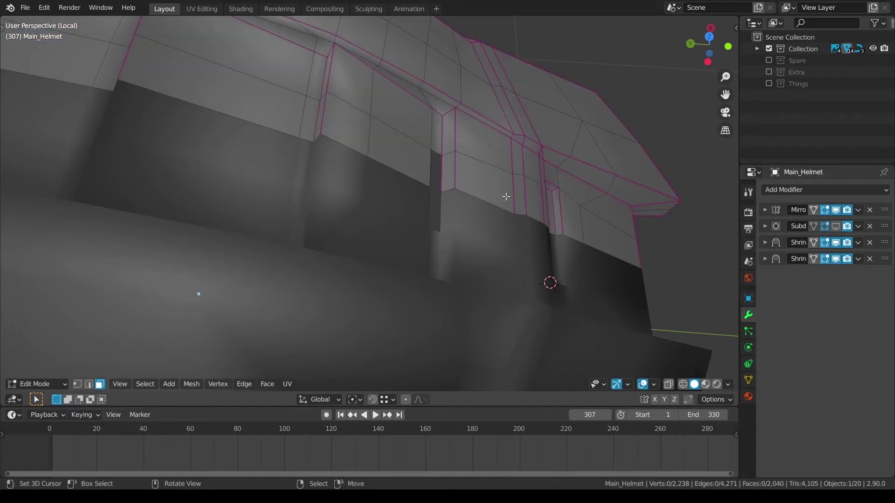
Step: Add a centred loop cut beside the mirror line, running from the hidden ledge face through the slot to the brim's front edge
{"action": "key", "text": "ctrl+r"}
{"action": "left_click", "coordinate": [555, 214]}
{"action": "right_click", "coordinate": [555, 214]}
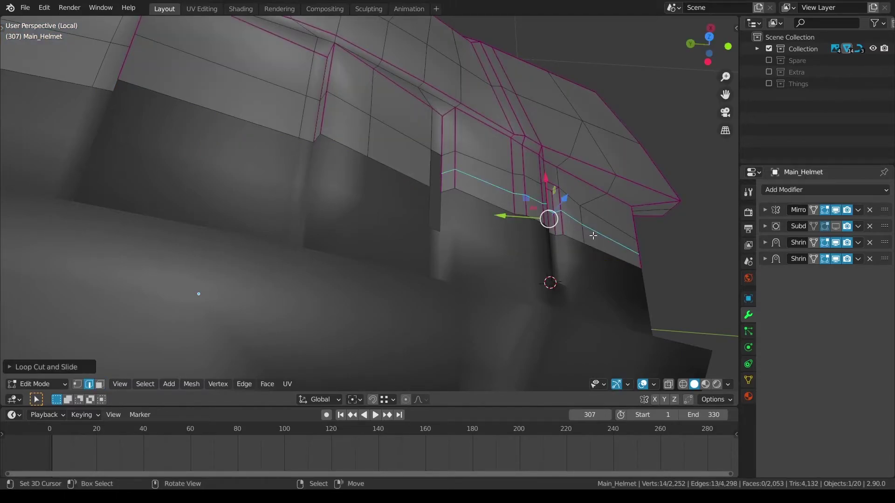
Step: Select the short path of three edges crossing the recessed slot beside the mirror line
{"action": "middle_click_drag", "start_coordinate": [592, 237], "coordinate": [463, 196]}
{"action": "middle_click_drag", "start_coordinate": [422, 244], "coordinate": [450, 243], "text": "shift"}
{"action": "scroll", "coordinate": [337, 222], "scroll_direction": "up", "scroll_amount": 2}
{"action": "right_click", "coordinate": [339, 201]}
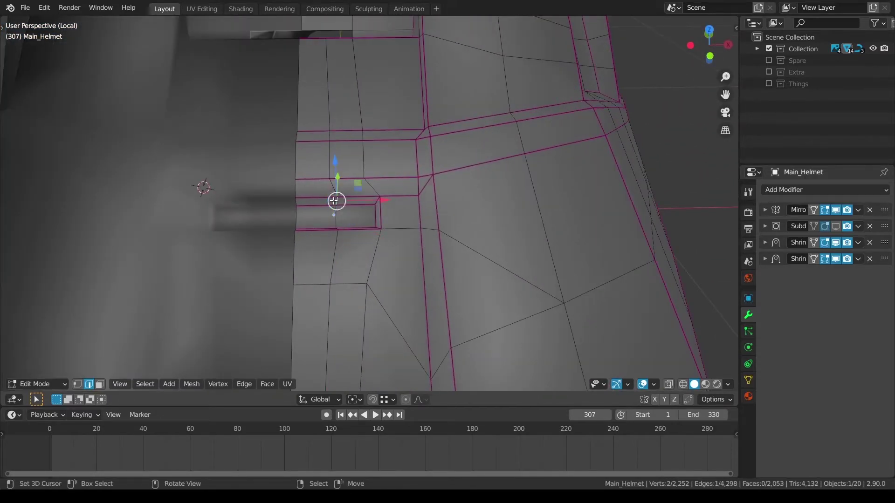
{"action": "middle_click_drag", "start_coordinate": [342, 202], "coordinate": [359, 216]}
{"action": "right_click", "coordinate": [400, 286], "text": "ctrl"}
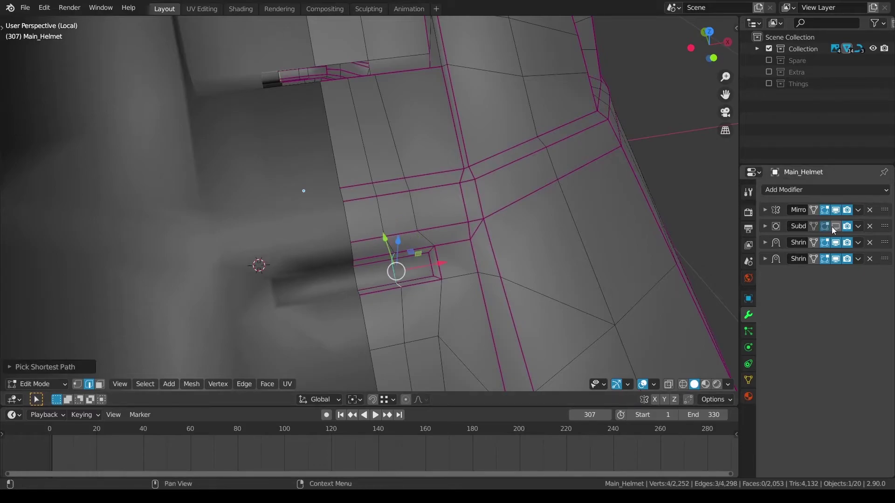
Step: Slide the selected edge path toward the slot's outer end with the smoothed surface shown without overlays, and deselect it
{"action": "left_click", "coordinate": [643, 384]}
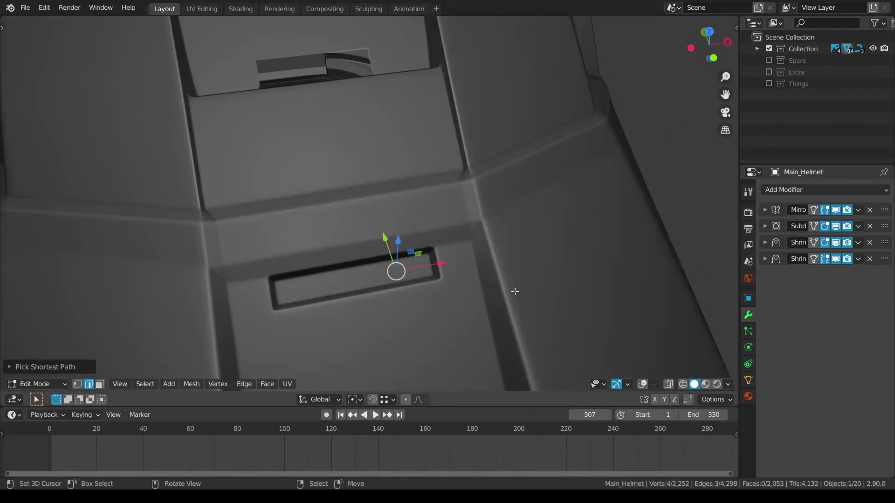
{"action": "scroll", "coordinate": [515, 292], "scroll_direction": "up", "scroll_amount": 5}
{"action": "key", "text": "g"}
{"action": "key", "text": "g"}
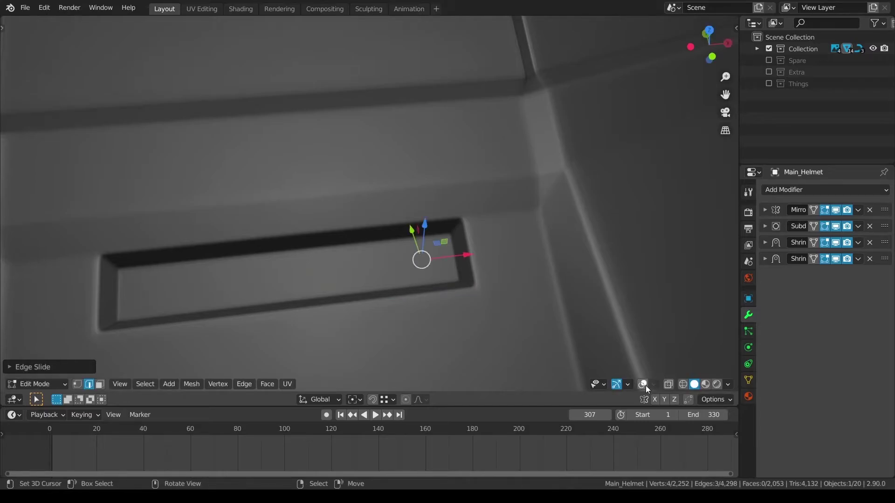
{"action": "left_click", "coordinate": [645, 384]}
{"action": "key", "text": "a"}
{"action": "key", "text": "a"}
Step: Reveal the hidden ledge face and merge the two neighbouring vertices at the new loop's upper end with At Last
{"action": "scroll", "coordinate": [494, 252], "scroll_direction": "down", "scroll_amount": 6}
{"action": "middle_click_drag", "start_coordinate": [477, 211], "coordinate": [529, 248], "text": "shift"}
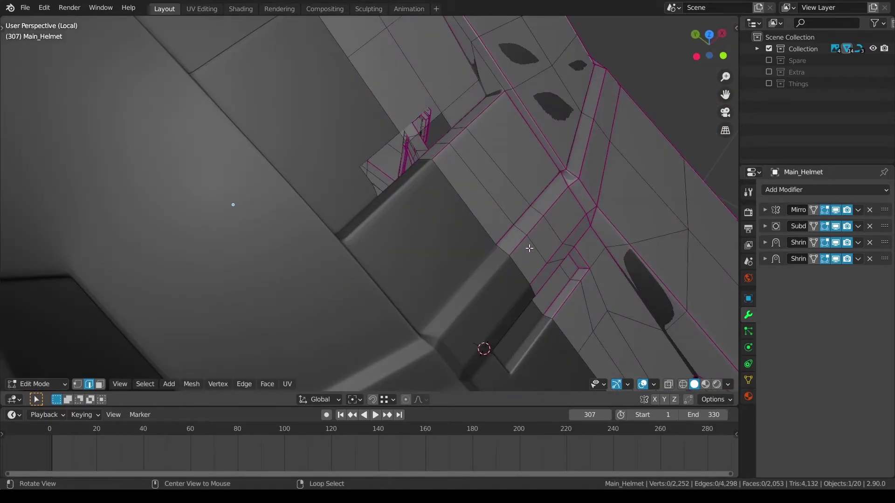
{"action": "scroll", "coordinate": [503, 230], "scroll_direction": "up", "scroll_amount": 5}
{"action": "key", "text": "alt+a"}
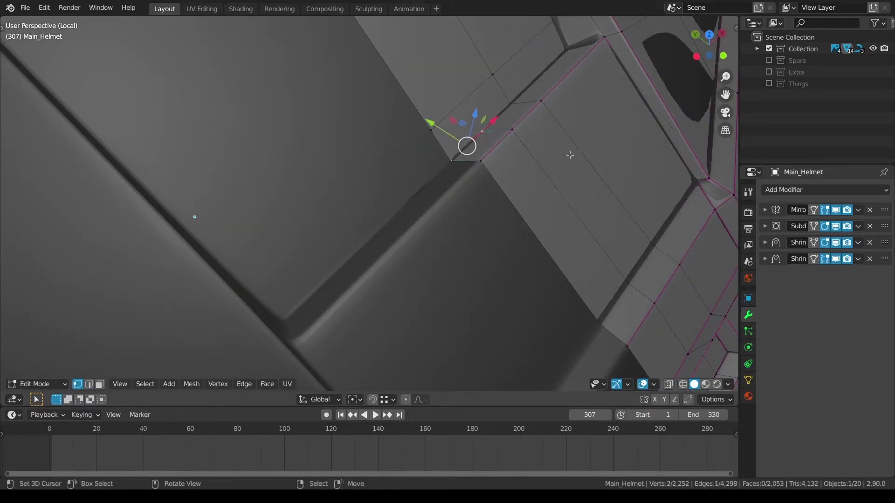
{"action": "key", "text": "q"}
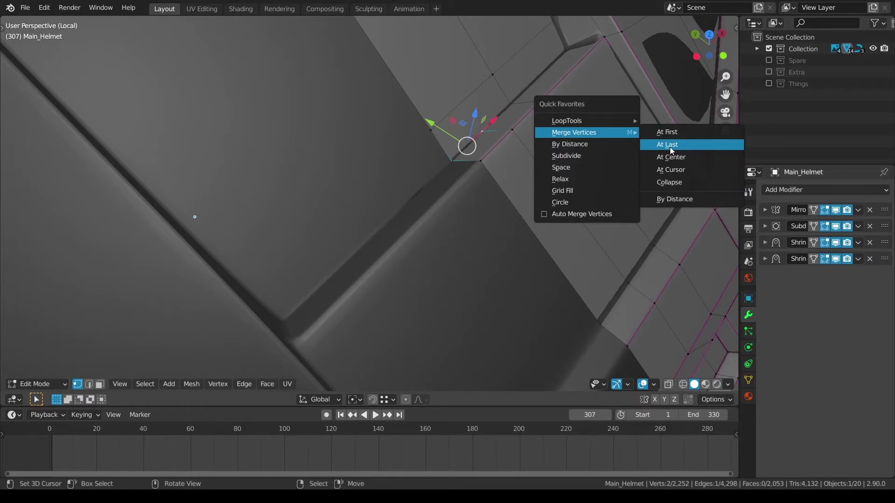
{"action": "left_click", "coordinate": [669, 147]}
{"action": "key", "text": "alt+a"}
Step: Check the brim's smoothed edge flow with the first Shrinkwrap's on-cage display, and hide the subdivision in the viewport
{"action": "scroll", "coordinate": [587, 169], "scroll_direction": "down", "scroll_amount": 6}
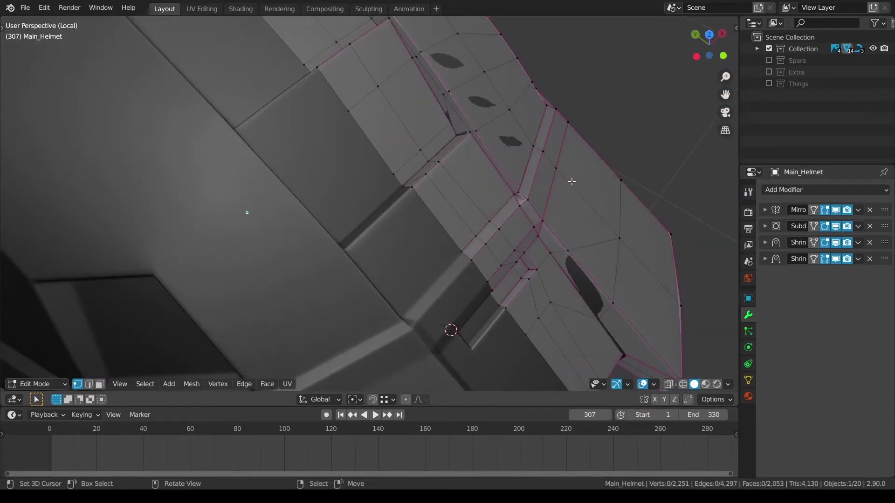
{"action": "middle_click_drag", "start_coordinate": [572, 181], "coordinate": [503, 179]}
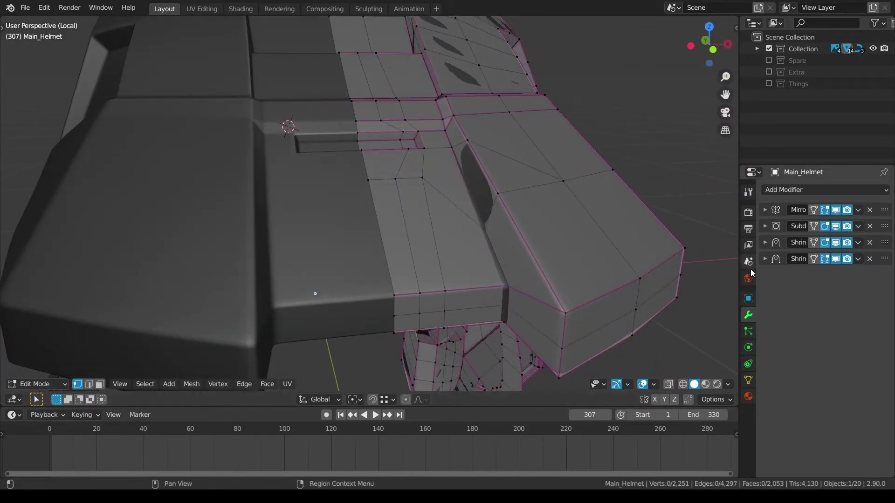
{"action": "left_click", "coordinate": [813, 242]}
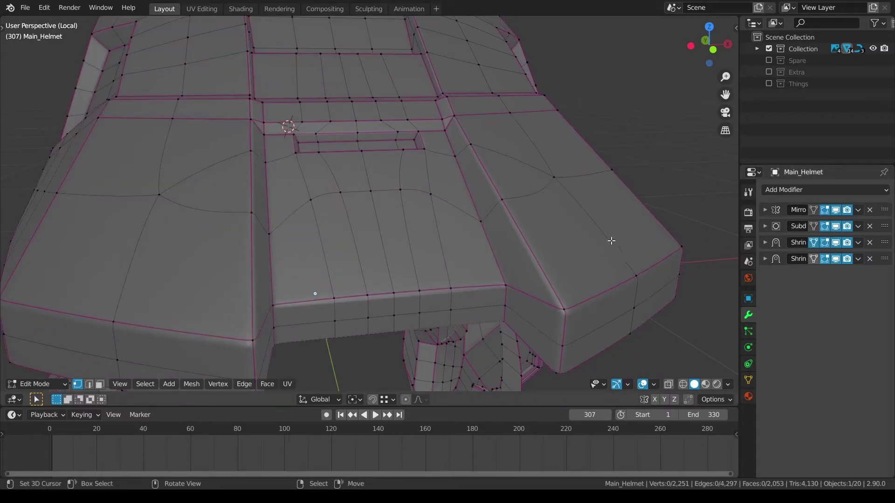
{"action": "left_click", "coordinate": [835, 227]}
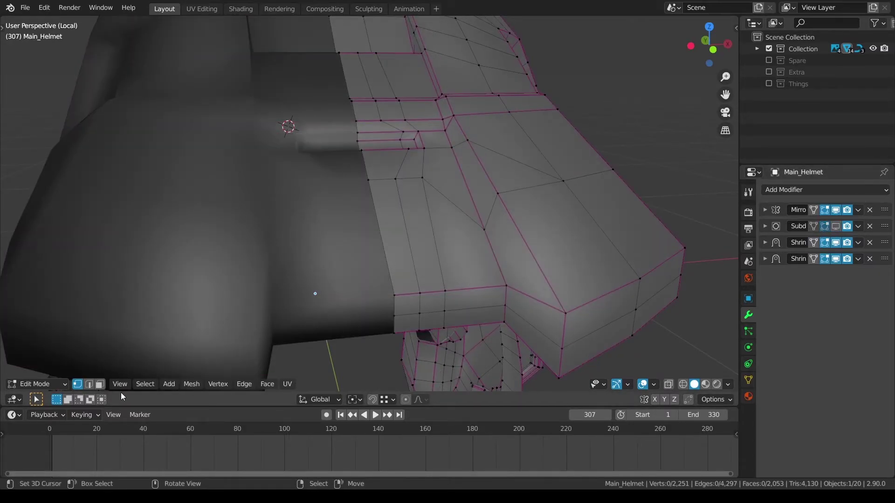
Step: Space the vertices evenly along the brim's upper front crease between the mirror line and the corner, including the row below
{"action": "left_click", "coordinate": [483, 295], "text": "ctrl"}
{"action": "key", "text": "q"}
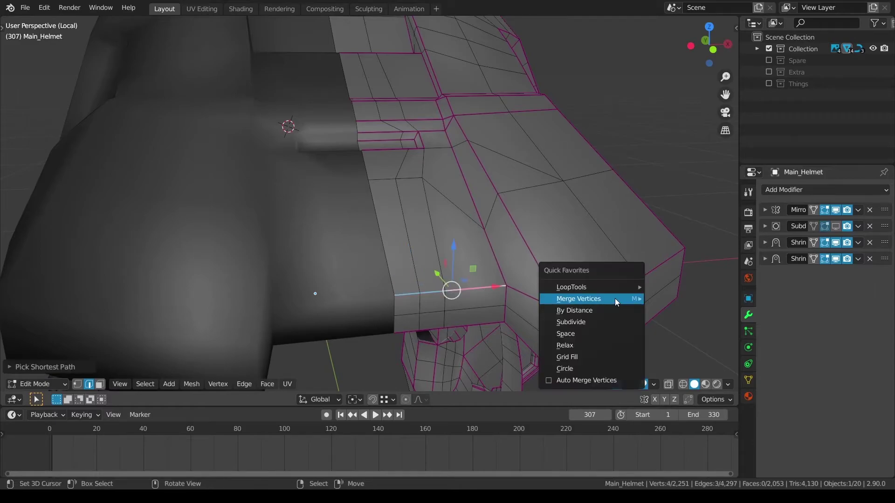
{"action": "key", "text": "Escape"}
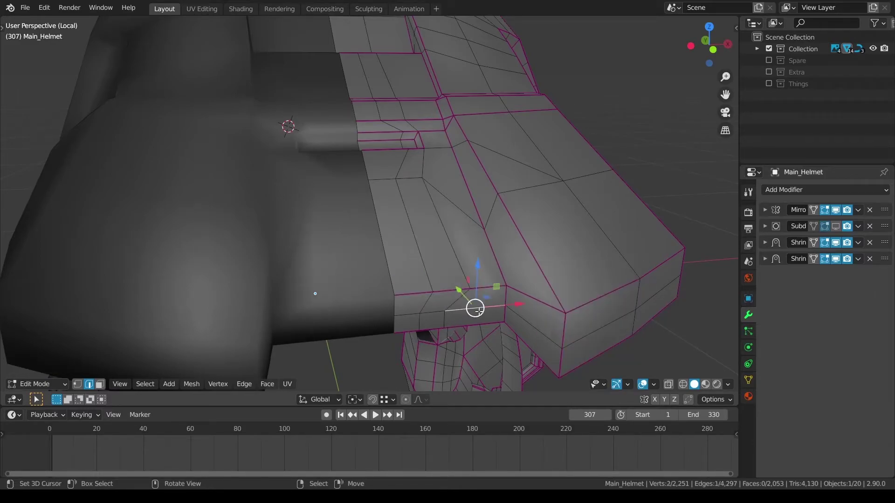
{"action": "key", "text": "q"}
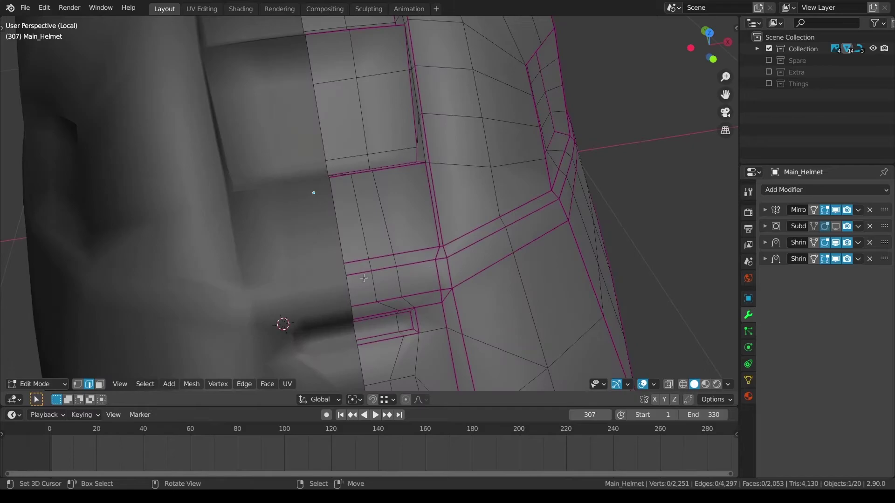
Step: Select the edge path along the ledge above the slot from the mirror line outward and space its vertices evenly
{"action": "left_click", "coordinate": [348, 176], "text": "ctrl"}
{"action": "key", "text": "q"}
{"action": "key", "text": "Escape"}
{"action": "key", "text": "q"}
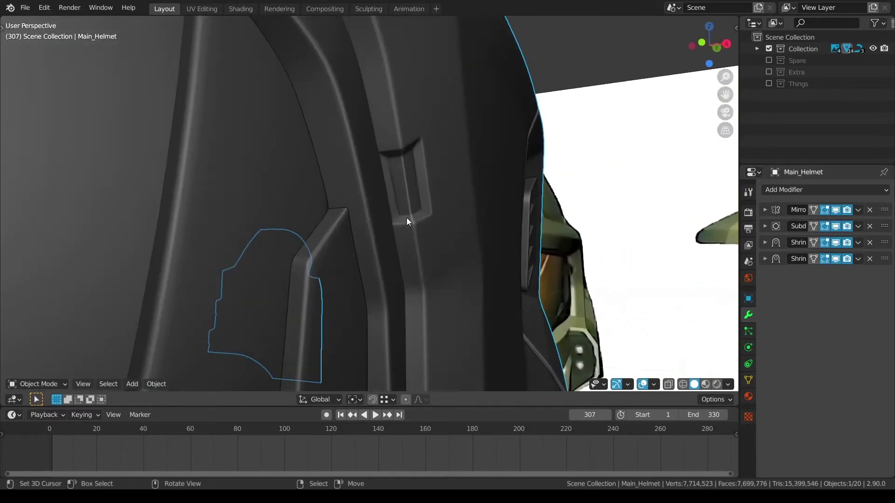
Step: Move the inner side face of the small recess on the visor frame about -0.0039 m along global X
{"action": "key", "text": "Tab"}
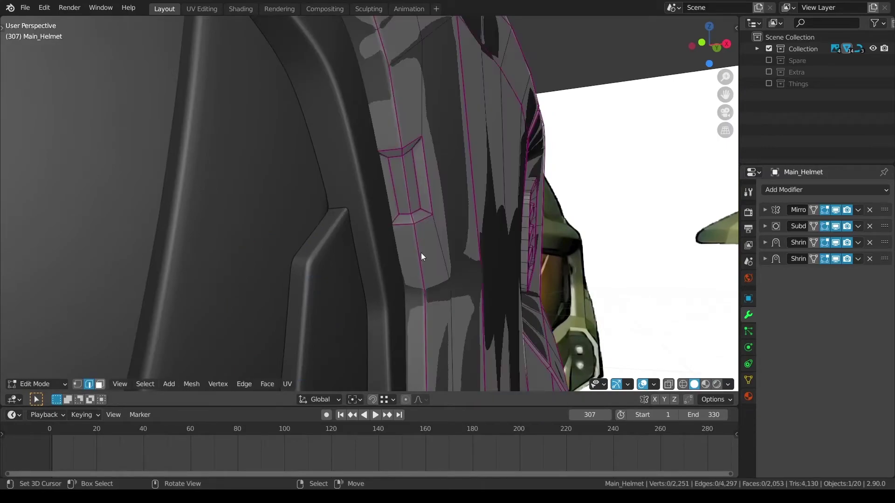
{"action": "middle_click_drag", "start_coordinate": [423, 202], "coordinate": [437, 206]}
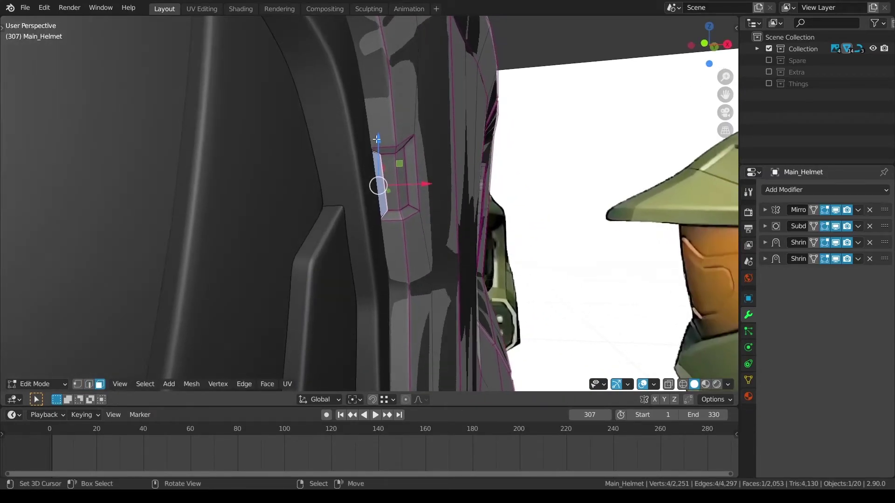
{"action": "right_click", "coordinate": [374, 139]}
{"action": "middle_click_drag", "start_coordinate": [373, 141], "coordinate": [388, 150]}
{"action": "middle_click_drag", "start_coordinate": [405, 182], "coordinate": [408, 187]}
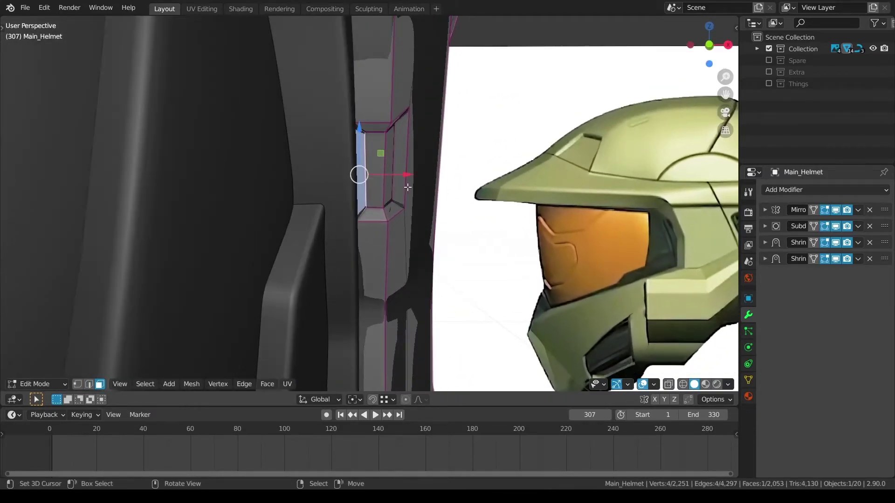
{"action": "left_click", "coordinate": [643, 385]}
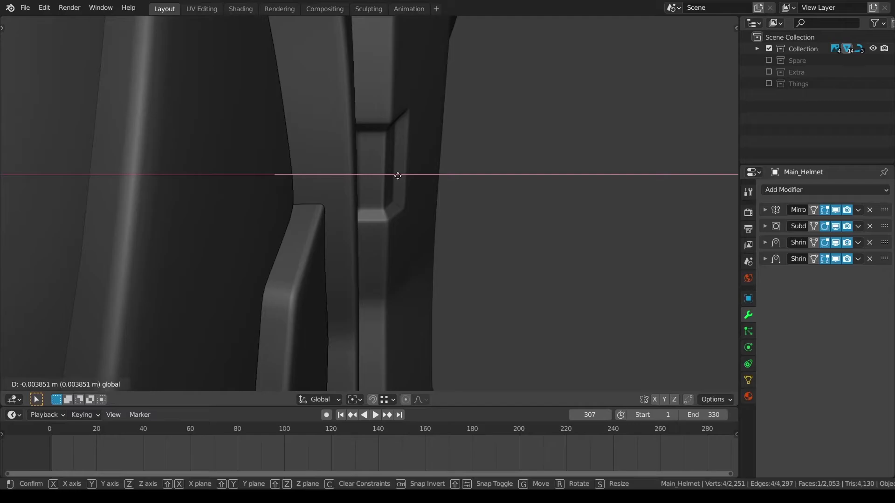
{"action": "left_click", "coordinate": [397, 175]}
Step: Subdivide the long creased edge beside the visor frame recess with two cuts, with the subdivision hidden in the viewport
{"action": "middle_click_drag", "start_coordinate": [421, 196], "coordinate": [393, 186]}
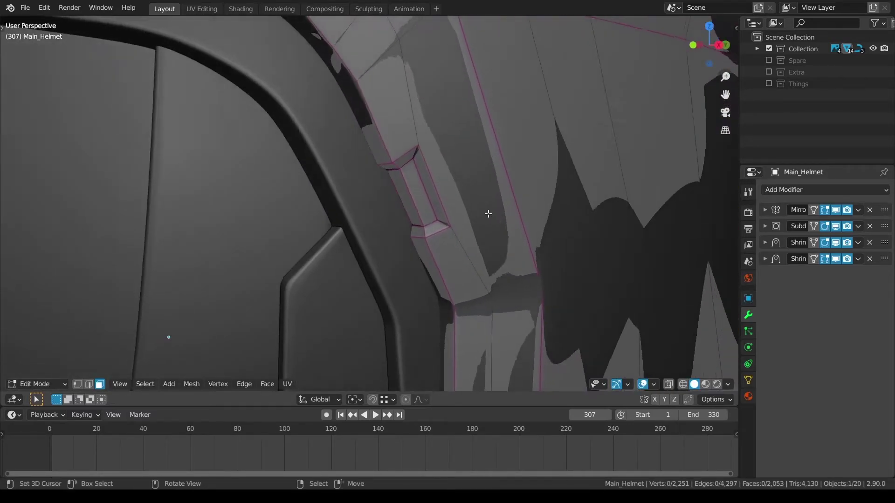
{"action": "middle_click_drag", "start_coordinate": [488, 214], "coordinate": [450, 195]}
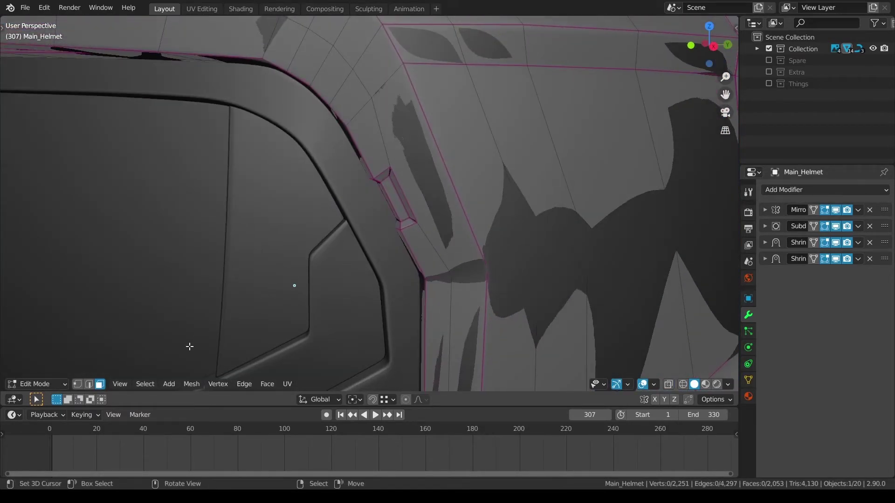
{"action": "left_click", "coordinate": [454, 206]}
{"action": "key", "text": "q"}
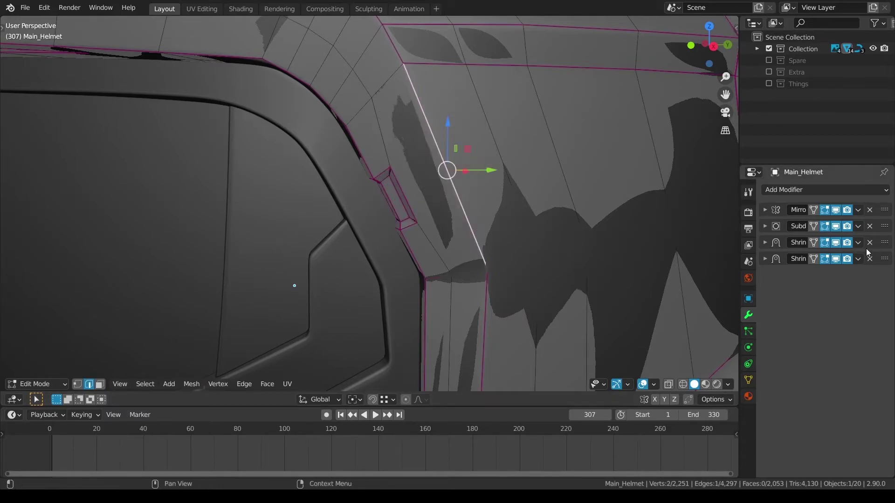
{"action": "left_click", "coordinate": [836, 226]}
{"action": "key", "text": "q"}
{"action": "left_click", "coordinate": [491, 210]}
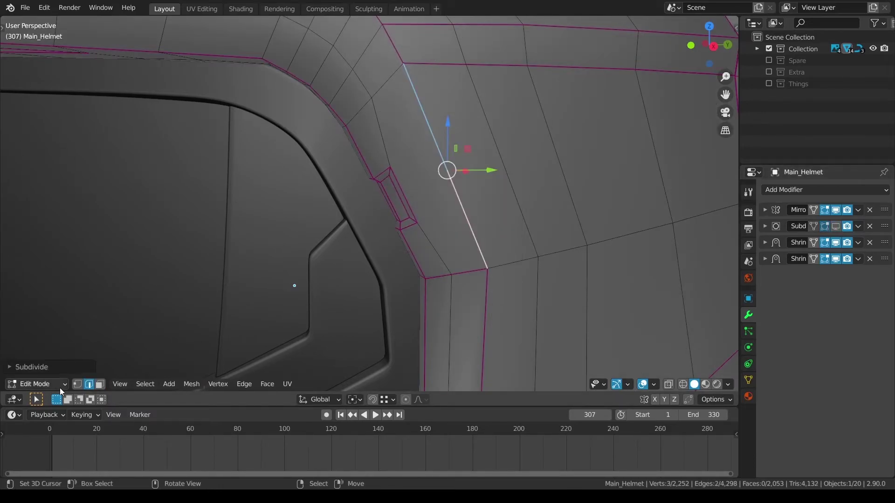
{"action": "left_click", "coordinate": [33, 366]}
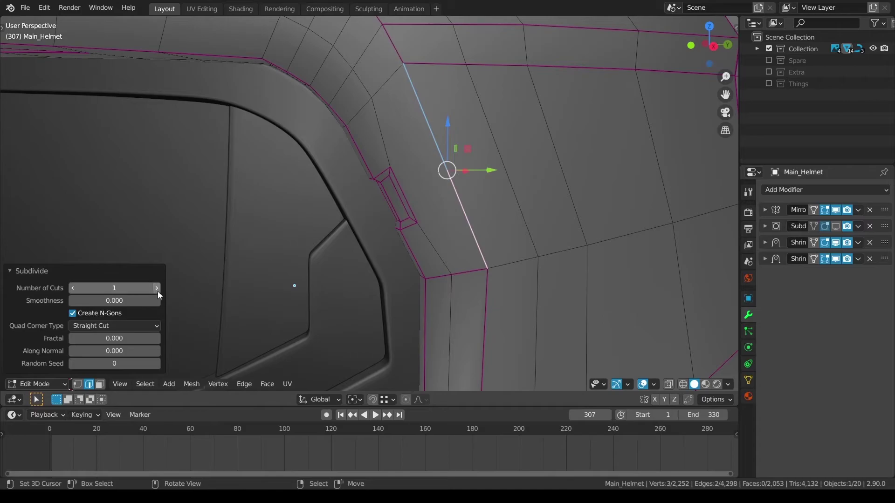
{"action": "left_click", "coordinate": [37, 275]}
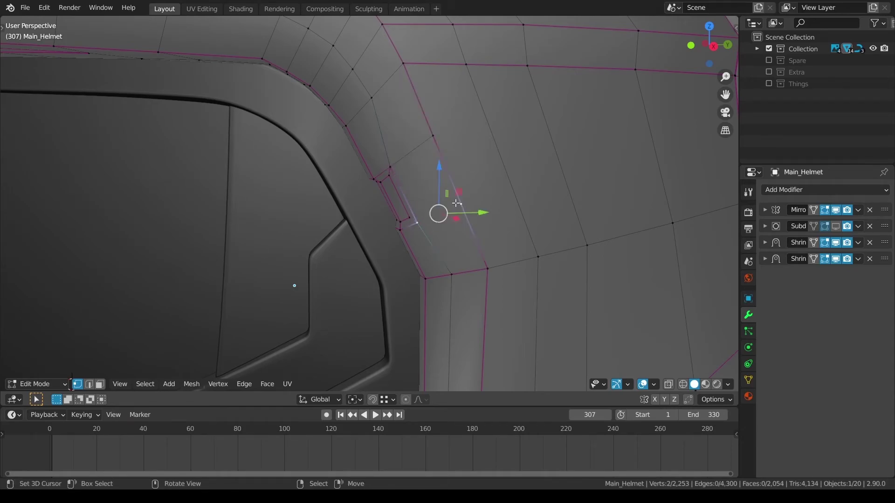
Step: Connect the visor frame recess's lower outer corner to the vertex on the creased edge beside it, and subdivide the neighbouring upright edge once
{"action": "key", "text": "a"}
{"action": "key", "text": "a"}
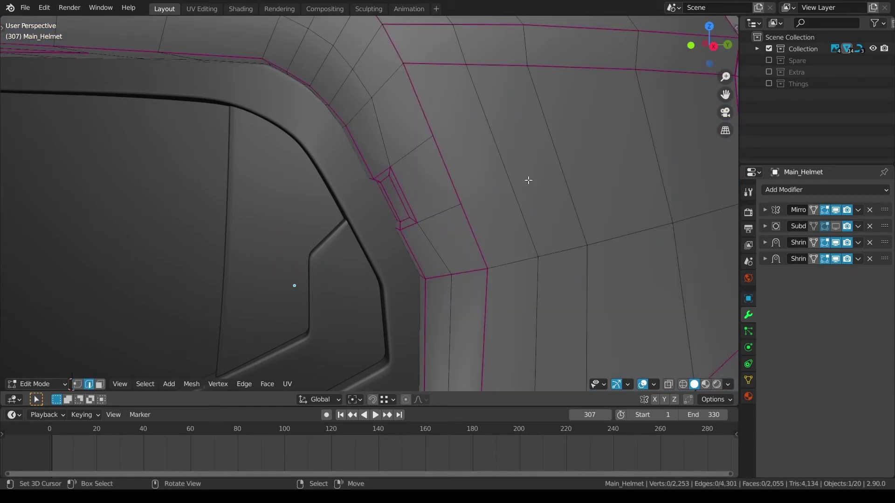
{"action": "right_click", "coordinate": [521, 169]}
{"action": "key", "text": "q"}
{"action": "left_click", "coordinate": [503, 168]}
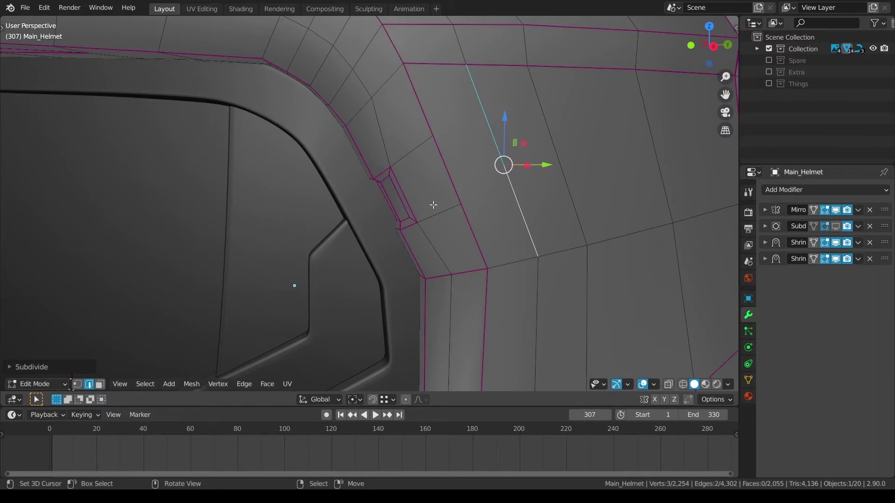
Step: Connect the crease vertices beside the recess to the new midpoint vertex on the neighbouring upright edge
{"action": "left_click", "coordinate": [458, 205]}
{"action": "left_click", "coordinate": [485, 166], "text": "shift"}
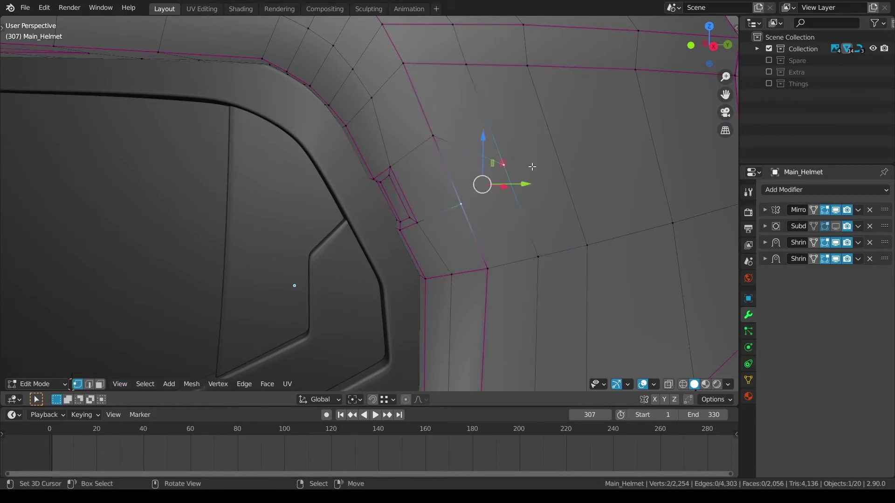
{"action": "key", "text": "alt+a"}
Step: Evenly space the vertices of successive cross paths between the brim's front crease and the crease above, working outward along the helmet's side
{"action": "scroll", "coordinate": [578, 196], "scroll_direction": "down", "scroll_amount": 4}
{"action": "middle_click_drag", "start_coordinate": [569, 196], "coordinate": [578, 200]}
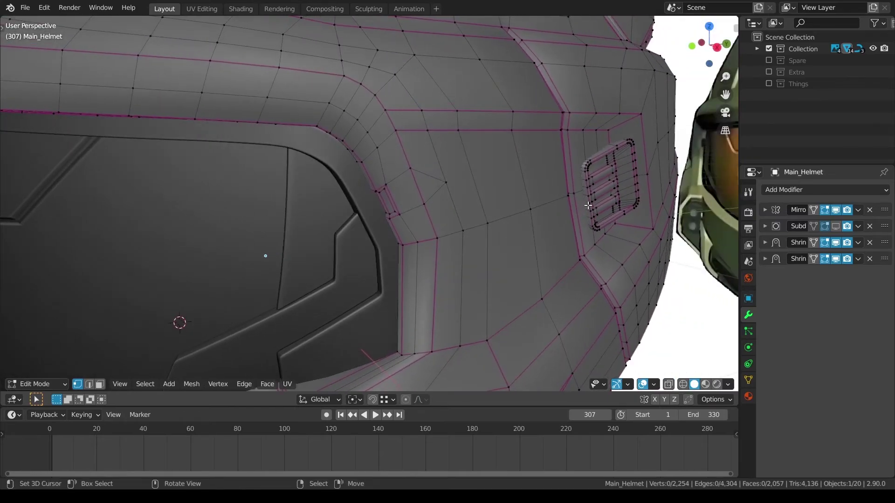
{"action": "scroll", "coordinate": [559, 206], "scroll_direction": "down", "scroll_amount": 4}
{"action": "middle_click_drag", "start_coordinate": [473, 256], "coordinate": [490, 272]}
{"action": "scroll", "coordinate": [490, 272], "scroll_direction": "up", "scroll_amount": 3}
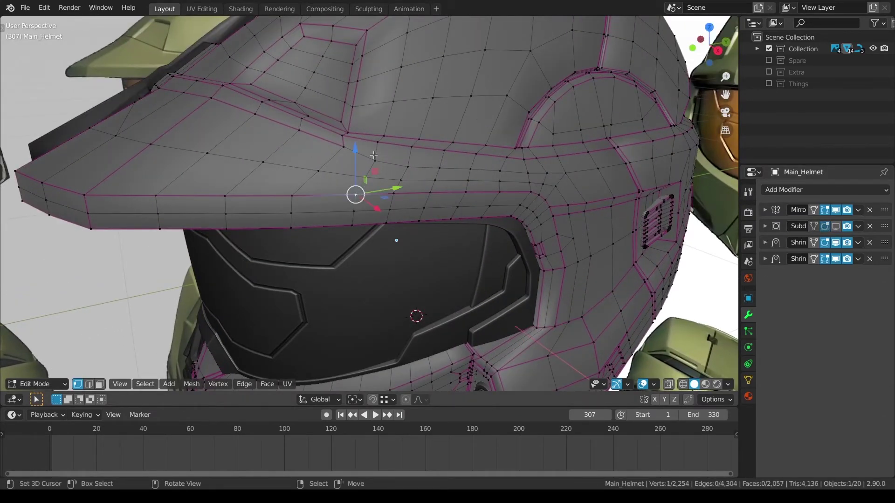
{"action": "key", "text": "q"}
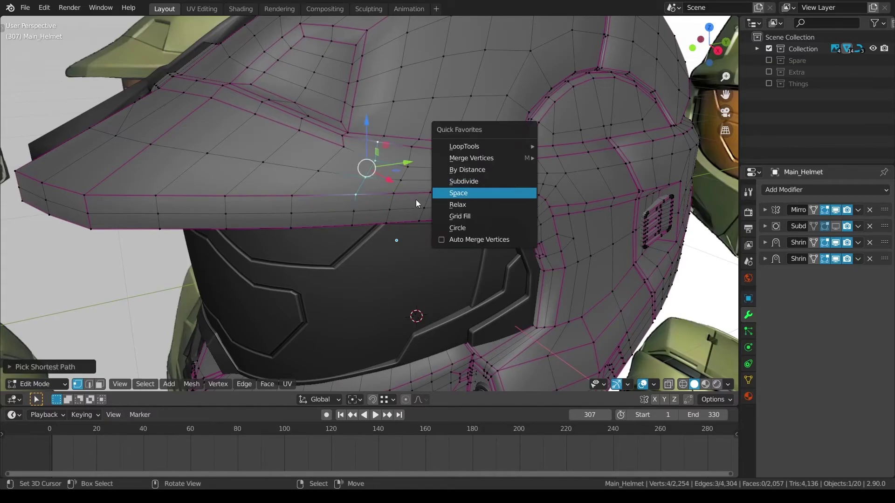
{"action": "left_click", "coordinate": [513, 193]}
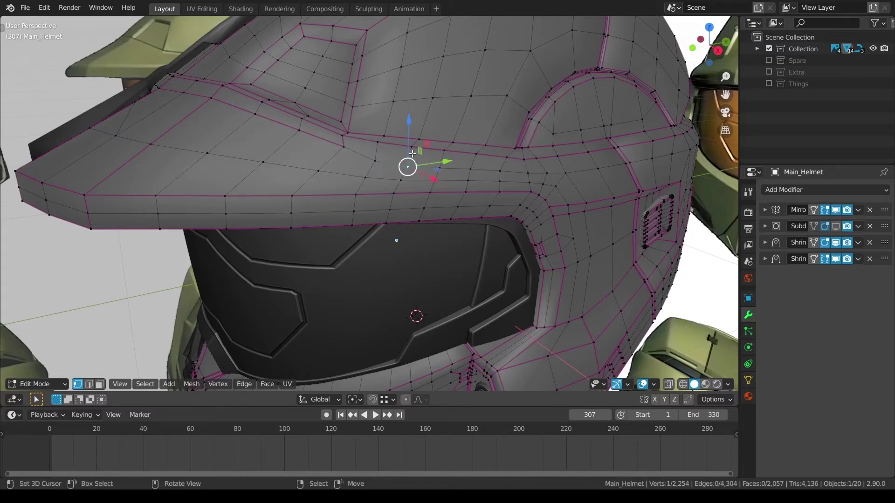
{"action": "key", "text": "q"}
{"action": "left_click", "coordinate": [512, 193]}
{"action": "middle_click_drag", "start_coordinate": [566, 203], "coordinate": [552, 205]}
{"action": "right_click", "coordinate": [430, 158], "text": "ctrl"}
{"action": "key", "text": "q"}
{"action": "left_click", "coordinate": [579, 203]}
{"action": "key", "text": "q"}
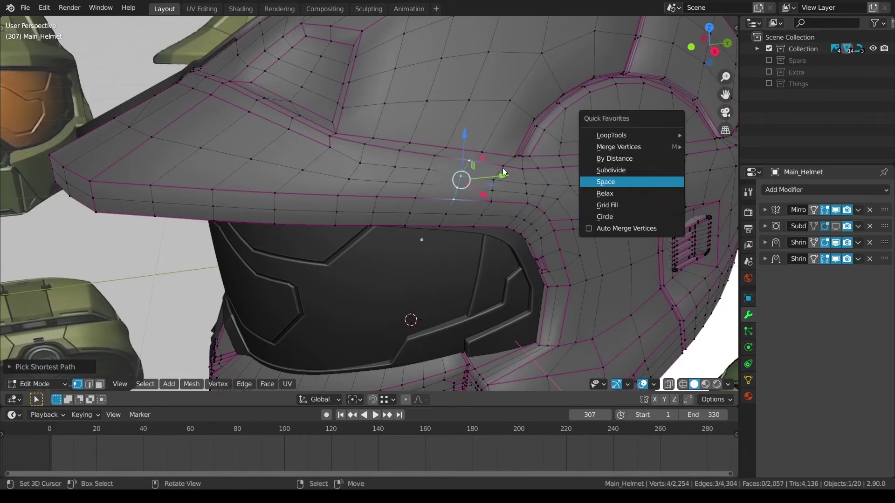
{"action": "left_click", "coordinate": [652, 182]}
{"action": "key", "text": "q"}
{"action": "left_click", "coordinate": [627, 188]}
Step: Evenly space the vertices of the remaining cross paths above the visor frame's upper corner, up to the crease below the side arch
{"action": "middle_click_drag", "start_coordinate": [478, 225], "coordinate": [425, 224], "text": "shift"}
{"action": "scroll", "coordinate": [425, 224], "scroll_direction": "up", "scroll_amount": 2}
{"action": "right_click", "coordinate": [498, 149], "text": "ctrl"}
{"action": "key", "text": "q"}
{"action": "left_click", "coordinate": [652, 212]}
{"action": "right_click", "coordinate": [521, 149], "text": "ctrl"}
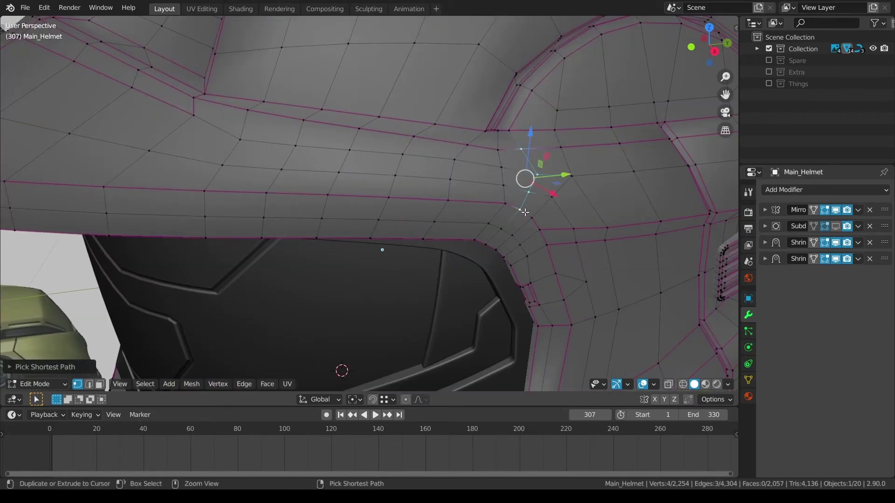
{"action": "key", "text": "q"}
{"action": "left_click", "coordinate": [629, 212]}
{"action": "right_click", "coordinate": [553, 147], "text": "ctrl"}
{"action": "key", "text": "q"}
{"action": "left_click", "coordinate": [643, 226]}
{"action": "key", "text": "alt+a"}
Step: Evenly space the vertices along the two horizontal side creases and the row beneath them, between the visor frame and the seam before the vent
{"action": "scroll", "coordinate": [643, 244], "scroll_direction": "down", "scroll_amount": 4}
{"action": "middle_click_drag", "start_coordinate": [575, 230], "coordinate": [540, 214]}
{"action": "right_click", "coordinate": [389, 177]}
{"action": "right_click", "coordinate": [531, 177], "text": "ctrl"}
{"action": "key", "text": "q"}
{"action": "left_click", "coordinate": [667, 197]}
{"action": "right_click", "coordinate": [396, 189]}
{"action": "right_click", "coordinate": [534, 190], "text": "ctrl"}
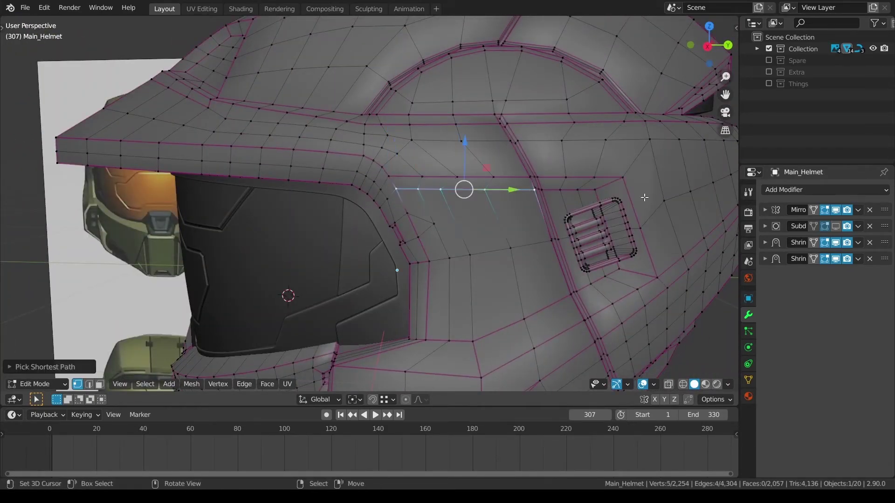
{"action": "key", "text": "q"}
{"action": "right_click", "coordinate": [429, 258]}
{"action": "right_click", "coordinate": [552, 240], "text": "ctrl"}
{"action": "key", "text": "q"}
{"action": "left_click", "coordinate": [608, 252]}
{"action": "key", "text": "alt+a"}
Step: Switch the helmet to Object Mode and show its Subdivision modifier in the viewport
{"action": "scroll", "coordinate": [480, 291], "scroll_direction": "up", "scroll_amount": 2}
{"action": "scroll", "coordinate": [469, 298], "scroll_direction": "down", "scroll_amount": 2}
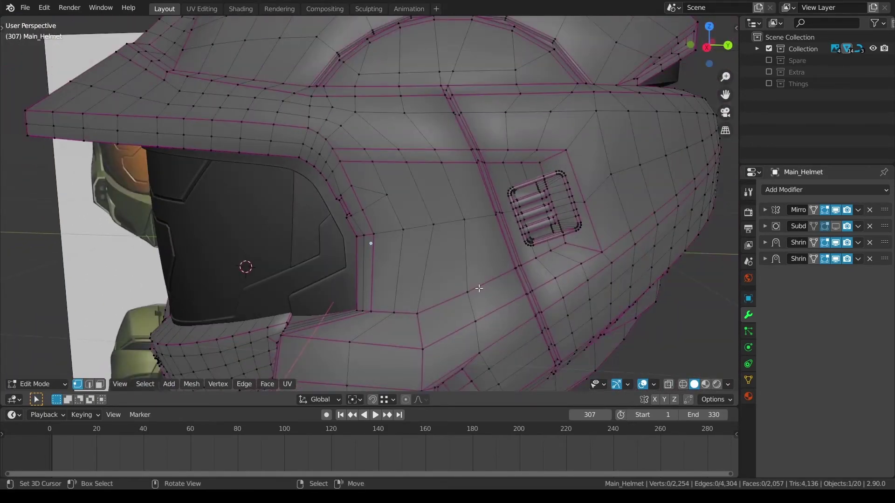
{"action": "middle_click_drag", "start_coordinate": [479, 288], "coordinate": [628, 373]}
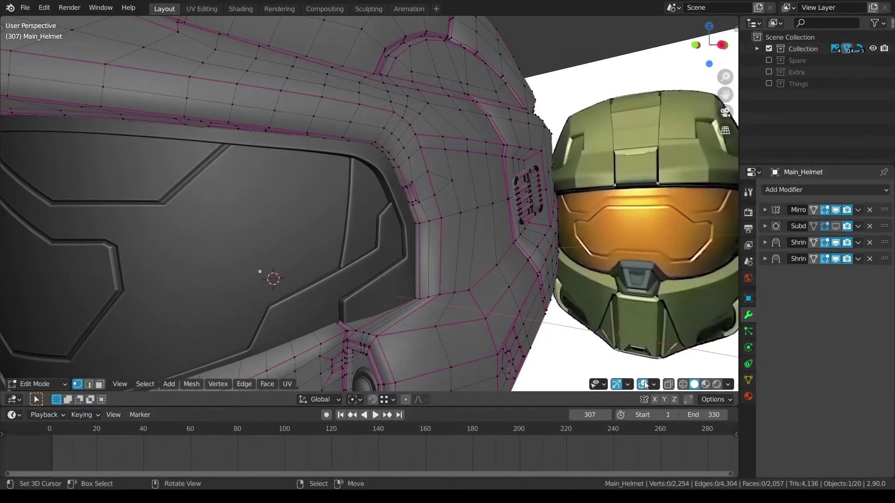
{"action": "key", "text": "ctrl+Tab"}
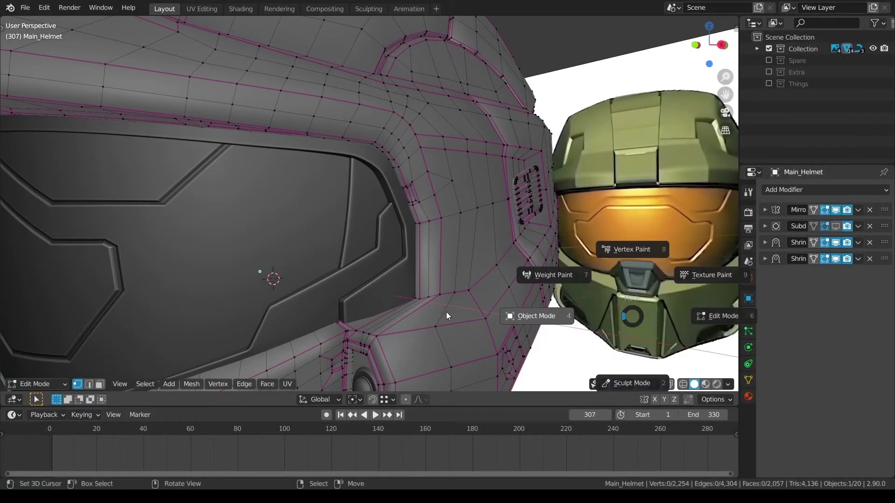
{"action": "left_click", "coordinate": [452, 315]}
{"action": "scroll", "coordinate": [468, 317], "scroll_direction": "down", "scroll_amount": 6}
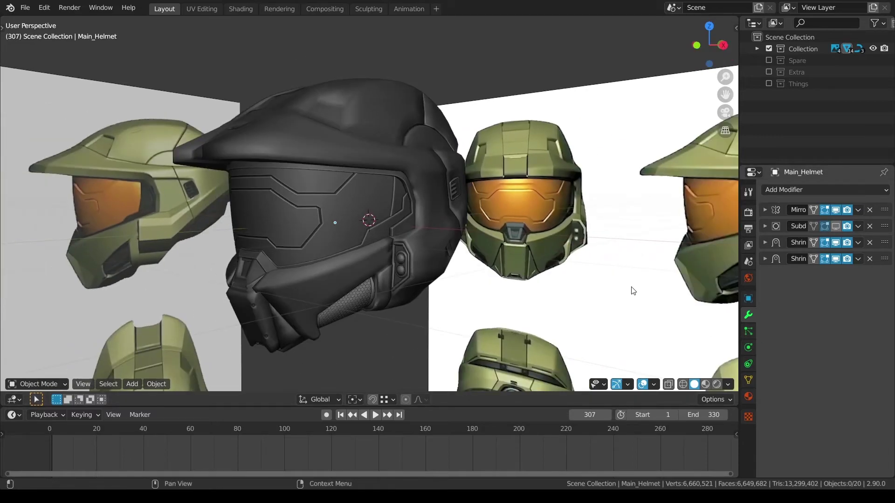
{"action": "middle_click_drag", "start_coordinate": [511, 281], "coordinate": [329, 266]}
{"action": "scroll", "coordinate": [341, 259], "scroll_direction": "down", "scroll_amount": 8}
Step: Frame the helmet in the view and inspect its smoothed surface from the front three-quarter angle beside the reference images
{"action": "left_click", "coordinate": [386, 183]}
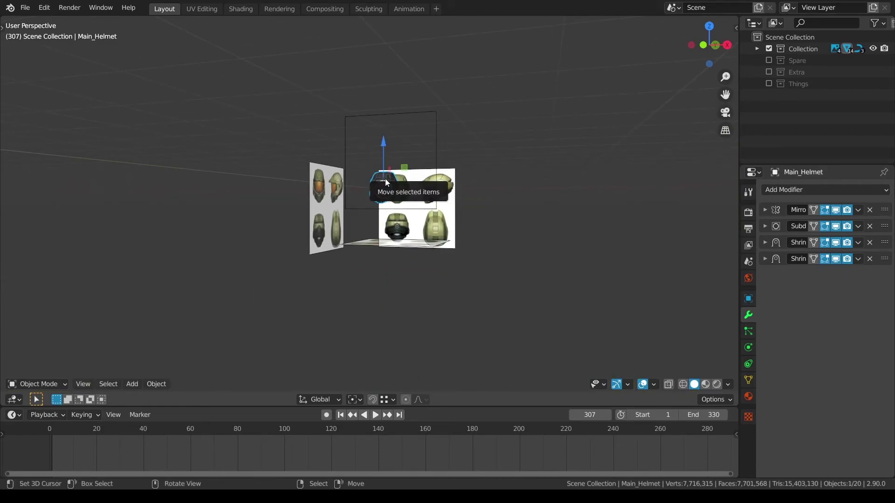
{"action": "key", "text": "KP_Decimal"}
{"action": "key", "text": "alt+a"}
{"action": "middle_click_drag", "start_coordinate": [443, 252], "coordinate": [412, 254]}
{"action": "scroll", "coordinate": [411, 254], "scroll_direction": "up", "scroll_amount": 1}
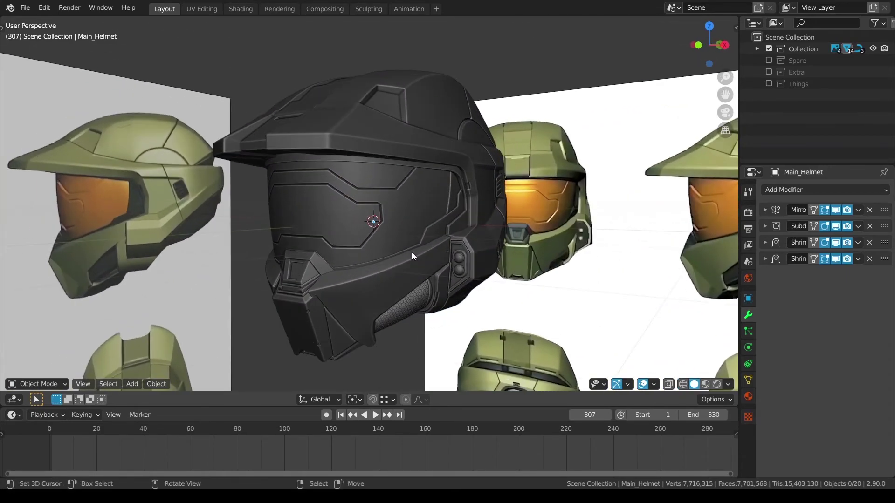